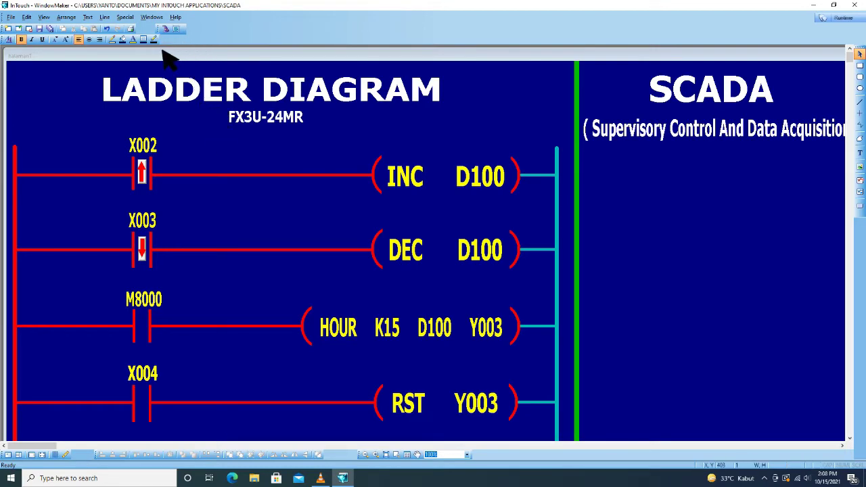
Step: Choose the blue Up/Down increment-decrement buttons from the Buttons wizards
{"action": "left_click", "coordinate": [172, 30]}
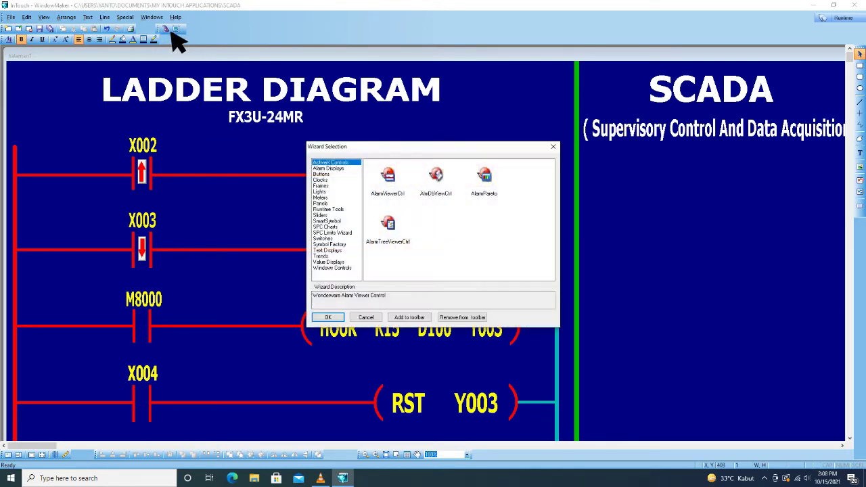
{"action": "left_click", "coordinate": [328, 176]}
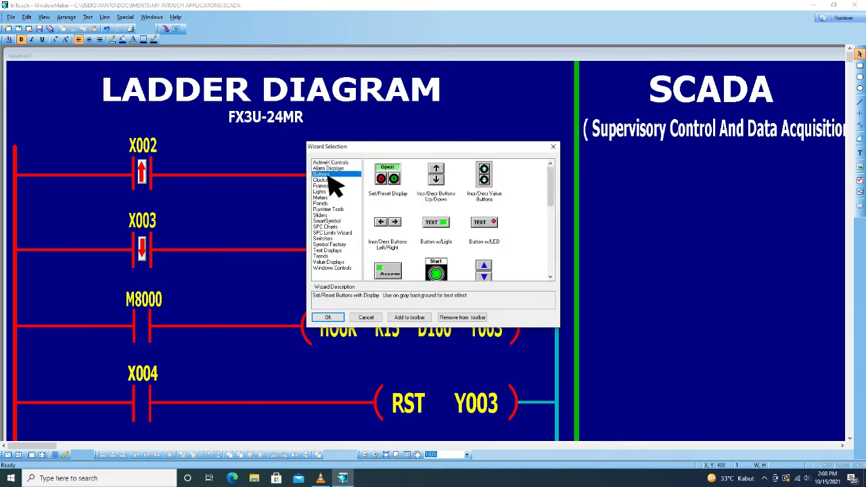
{"action": "left_click", "coordinate": [493, 274]}
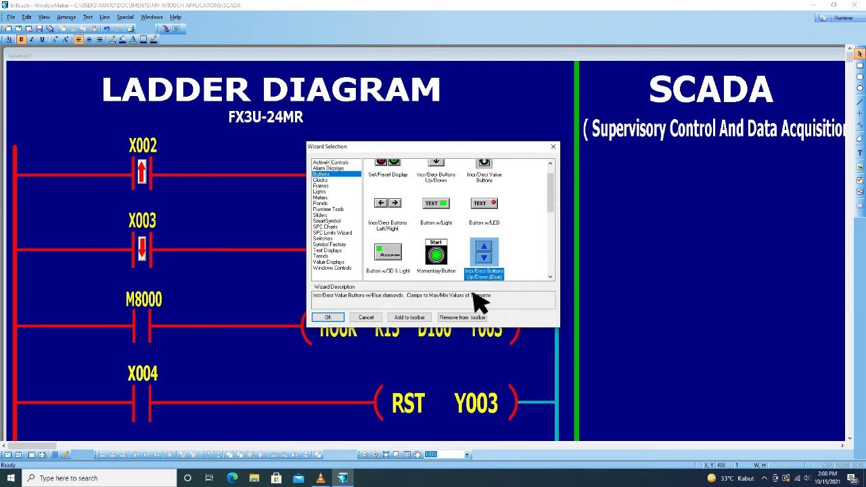
{"action": "left_click", "coordinate": [332, 318]}
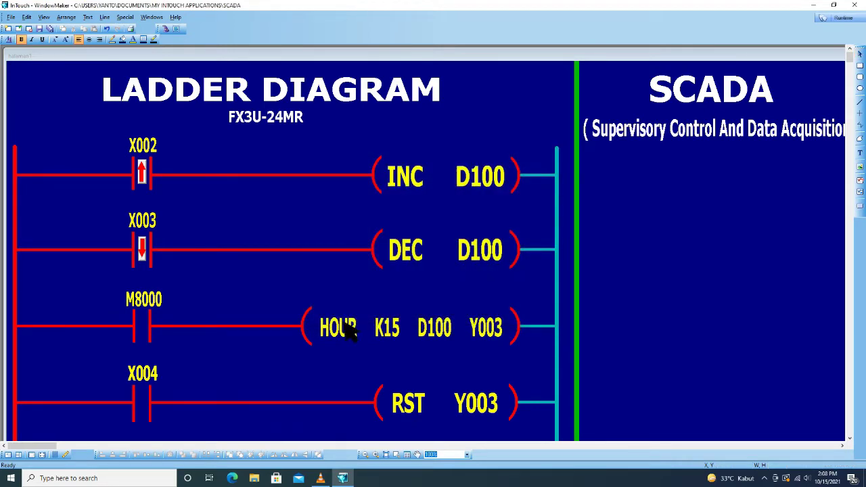
Step: Place the up/down button pair in the SCADA panel, enlarge it and move it lower
{"action": "left_click", "coordinate": [644, 247]}
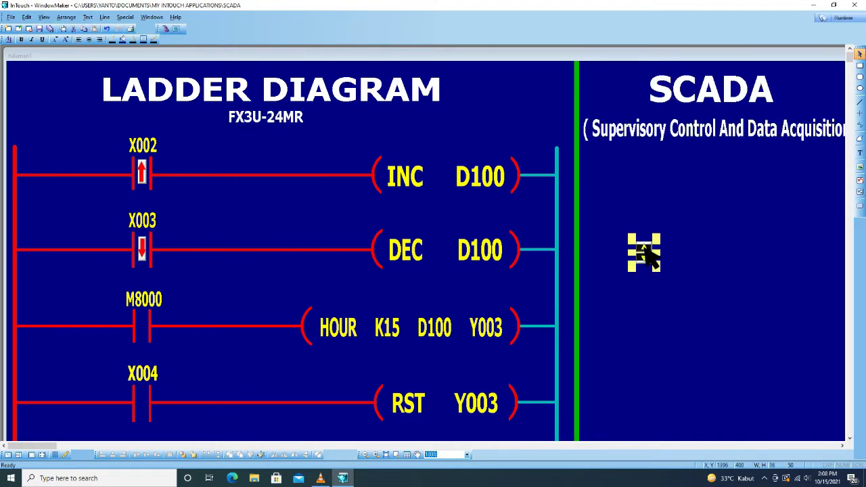
{"action": "left_click_drag", "start_coordinate": [662, 270], "coordinate": [718, 349]}
{"action": "left_click", "coordinate": [737, 338]}
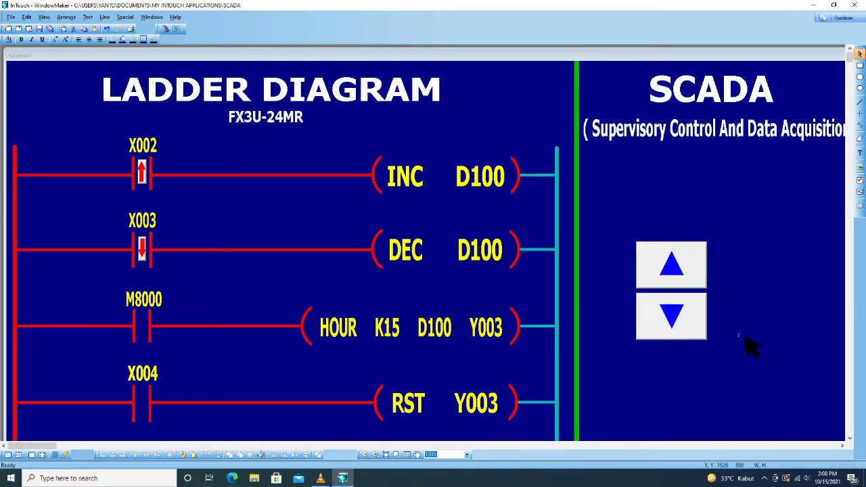
{"action": "left_click_drag", "start_coordinate": [685, 306], "coordinate": [666, 405]}
{"action": "left_click", "coordinate": [668, 294]}
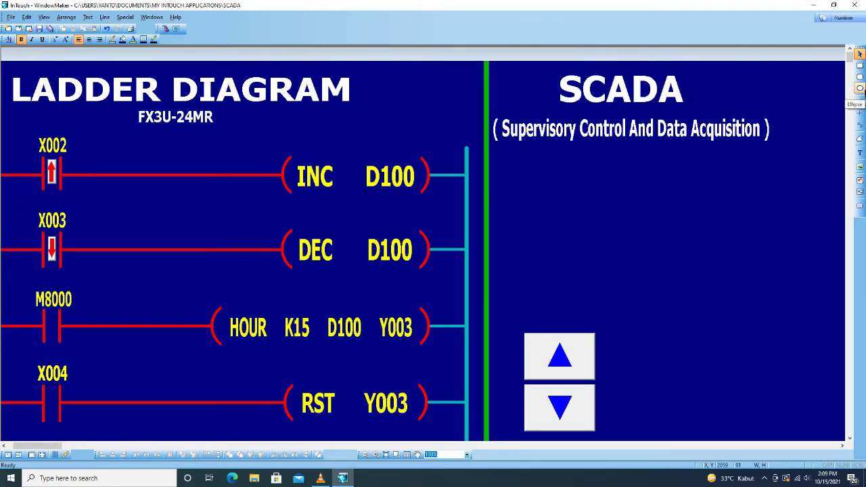
Step: Select the Ellipse tool for drawing circles
{"action": "left_click", "coordinate": [861, 88]}
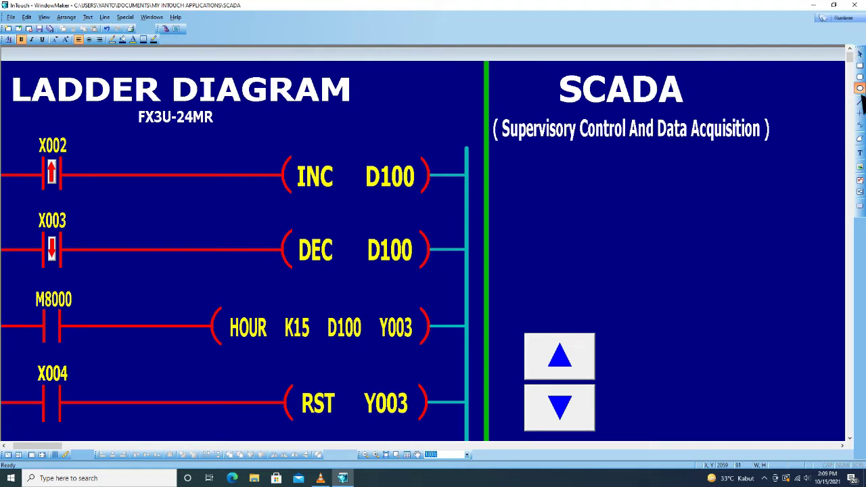
Step: Draw a round circle to the right of the up/down buttons
{"action": "left_click_drag", "start_coordinate": [707, 328], "coordinate": [799, 410]}
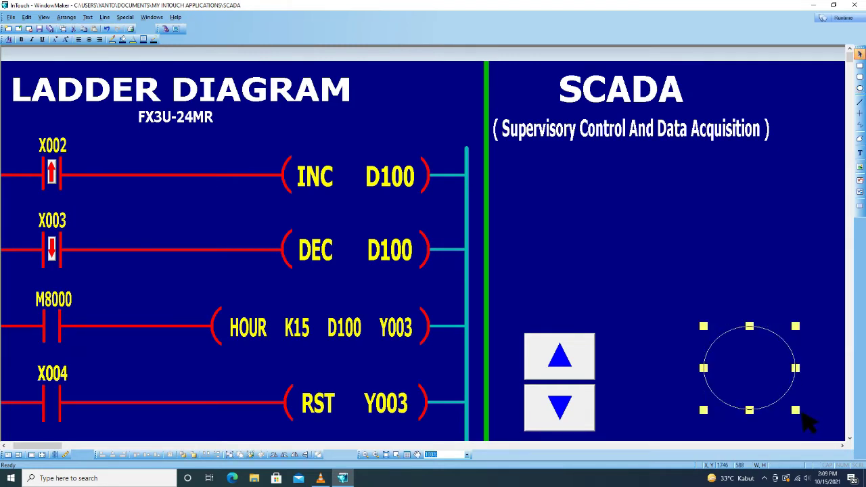
{"action": "left_click", "coordinate": [797, 327]}
{"action": "left_click_drag", "start_coordinate": [803, 414], "coordinate": [800, 416]}
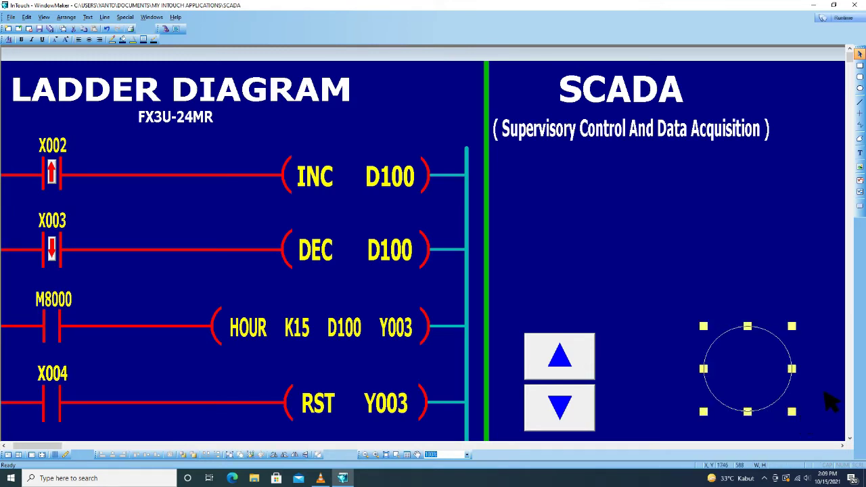
{"action": "left_click", "coordinate": [832, 403]}
{"action": "left_click", "coordinate": [764, 389]}
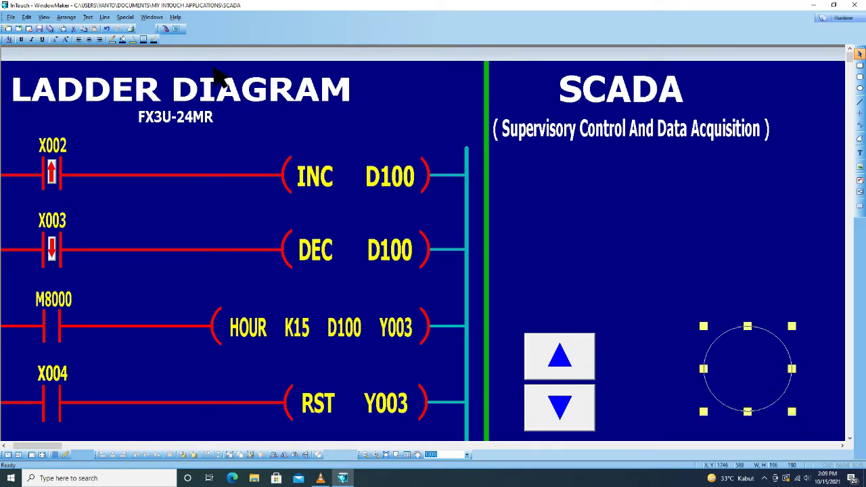
Step: Give the circle a teal fill, a pale yellow outline and a thicker line width
{"action": "left_click", "coordinate": [126, 40]}
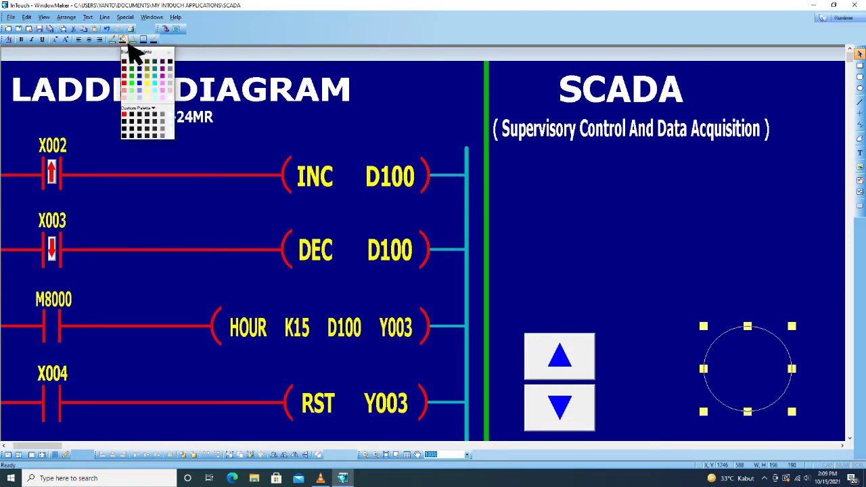
{"action": "left_click", "coordinate": [156, 69]}
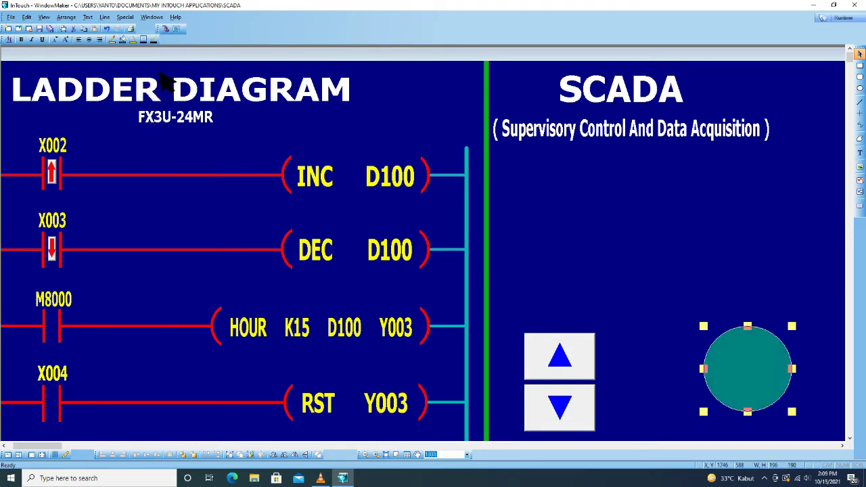
{"action": "left_click", "coordinate": [117, 40]}
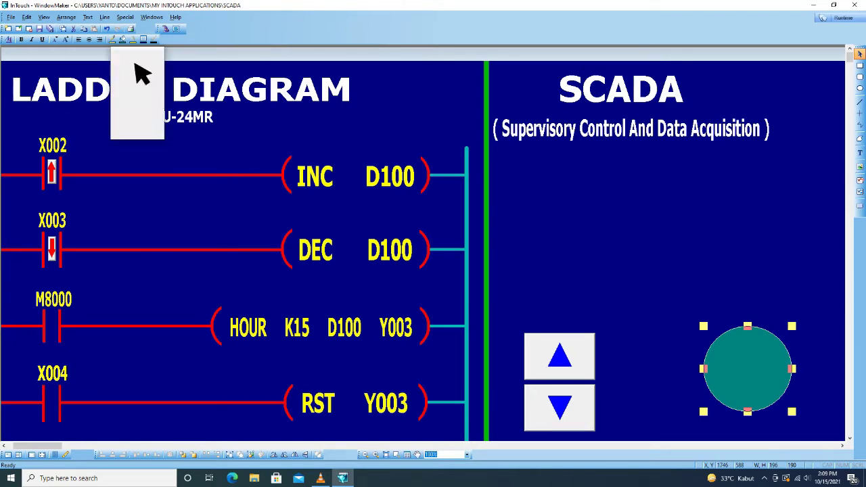
{"action": "left_click", "coordinate": [139, 71]}
{"action": "left_click", "coordinate": [144, 40]}
{"action": "left_click", "coordinate": [139, 102]}
{"action": "left_click", "coordinate": [641, 278]}
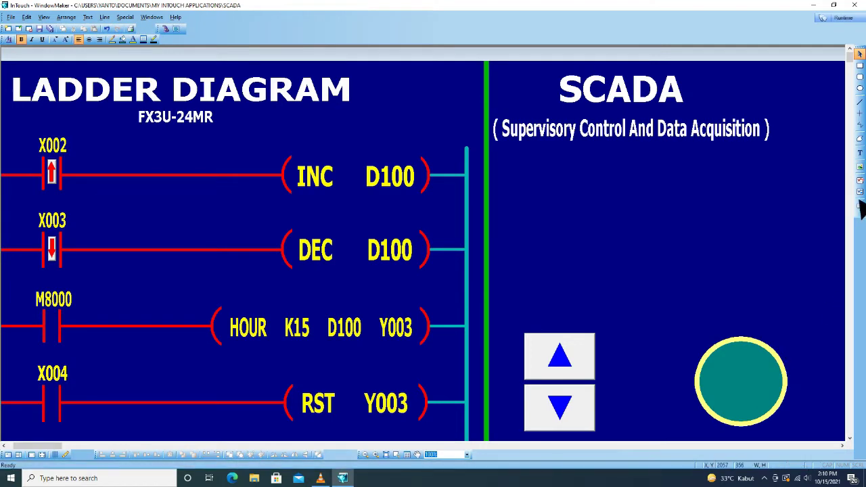
{"action": "left_click", "coordinate": [861, 153]}
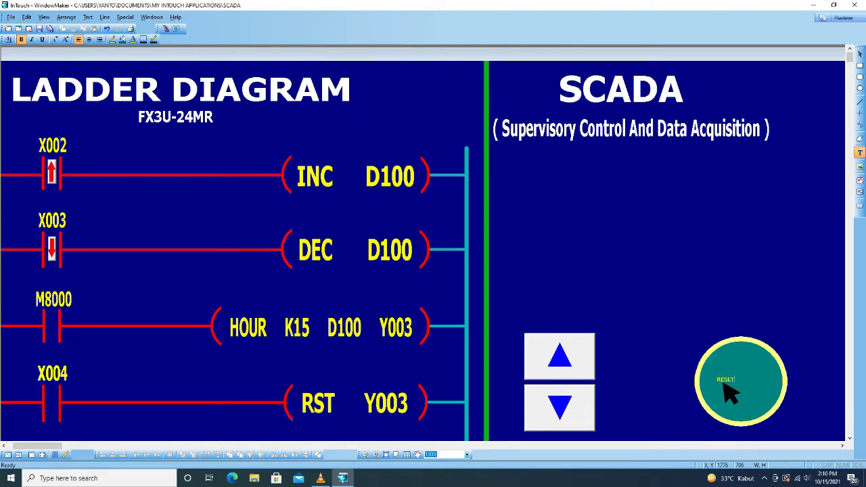
Step: Finish the RESET label, enlarge its font and centre it on the teal circle
{"action": "key", "text": "Escape"}
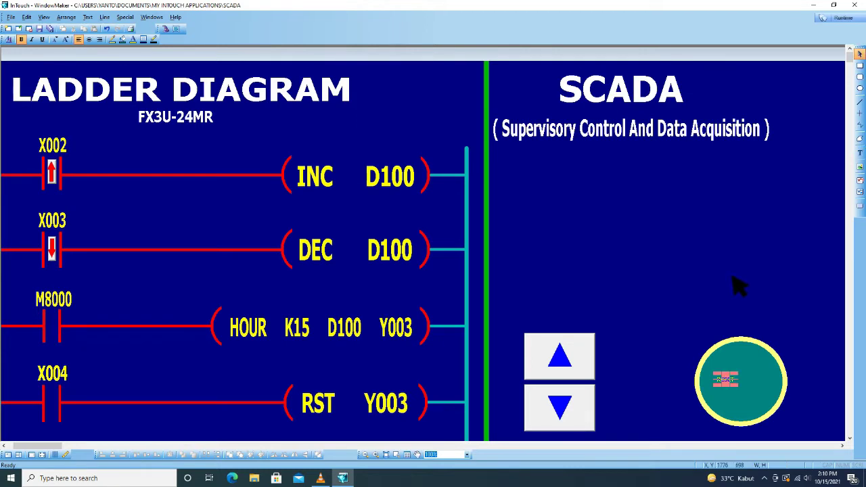
{"action": "left_click", "coordinate": [792, 403]}
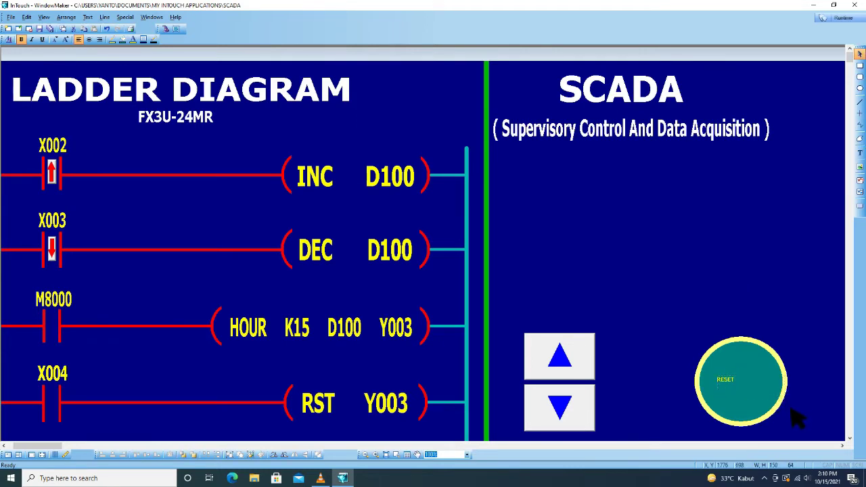
{"action": "left_click", "coordinate": [817, 402]}
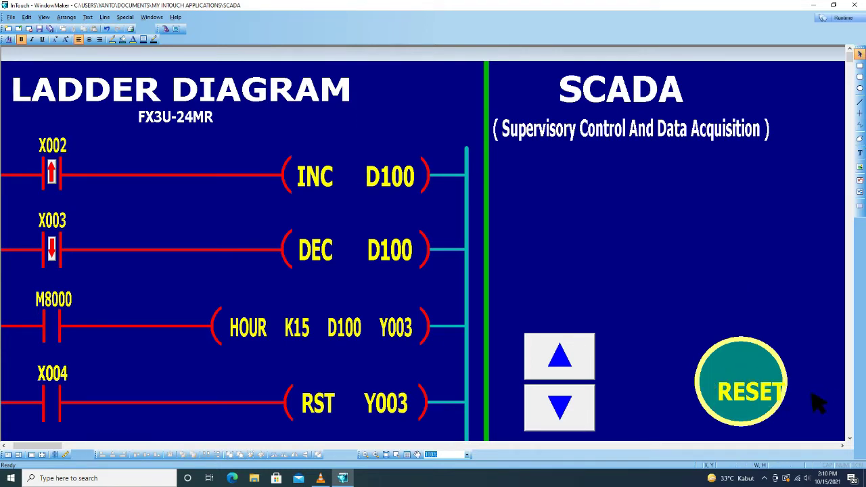
{"action": "left_click", "coordinate": [758, 392]}
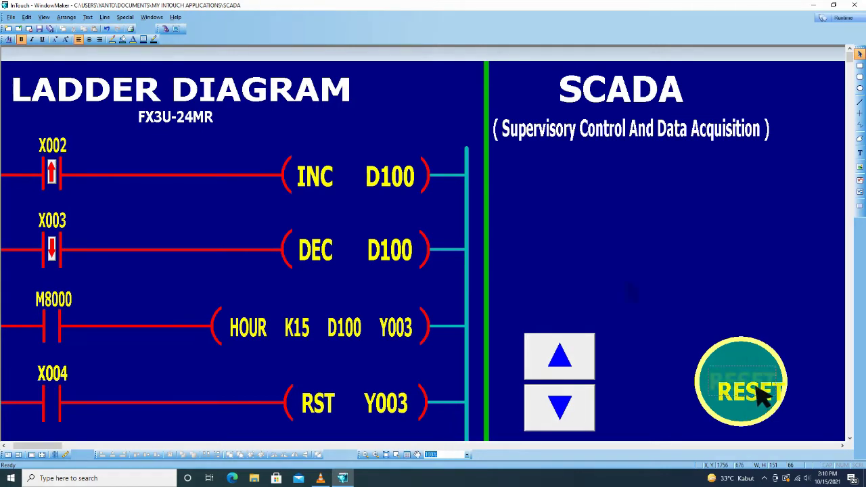
{"action": "left_click_drag", "start_coordinate": [764, 399], "coordinate": [756, 390]}
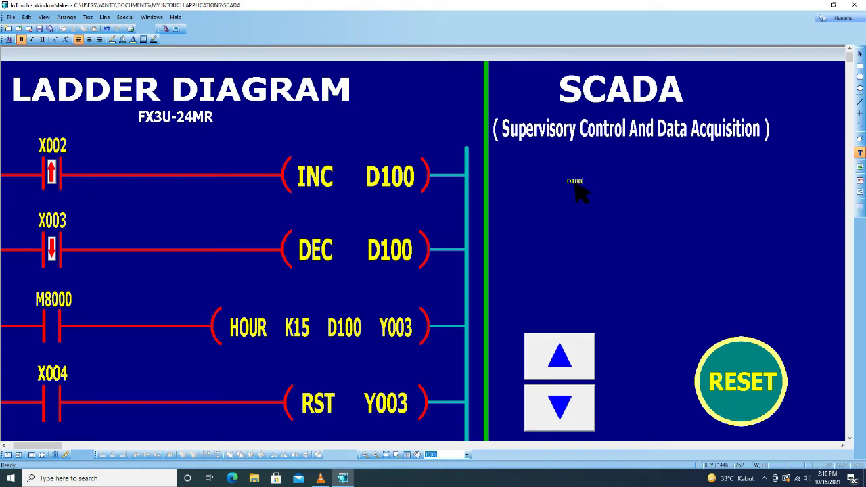
Step: Set the D100 label's font size to 48 and shift it slightly left
{"action": "left_click_drag", "start_coordinate": [619, 194], "coordinate": [560, 171]}
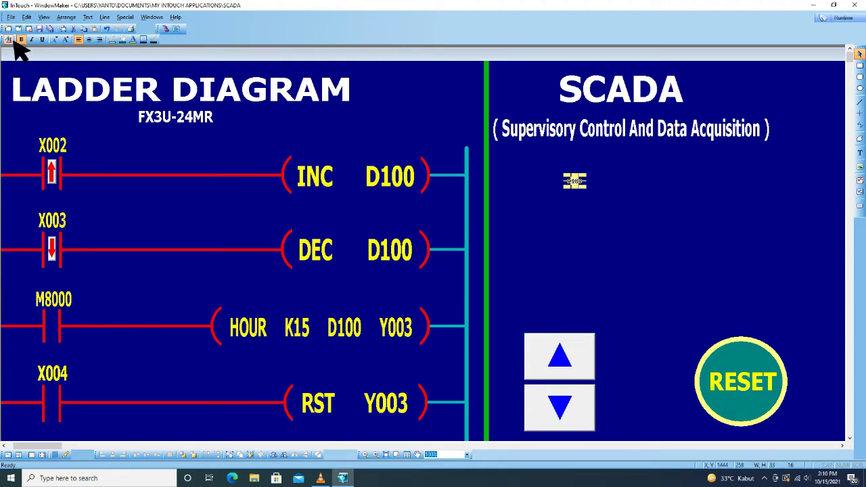
{"action": "left_click", "coordinate": [10, 40]}
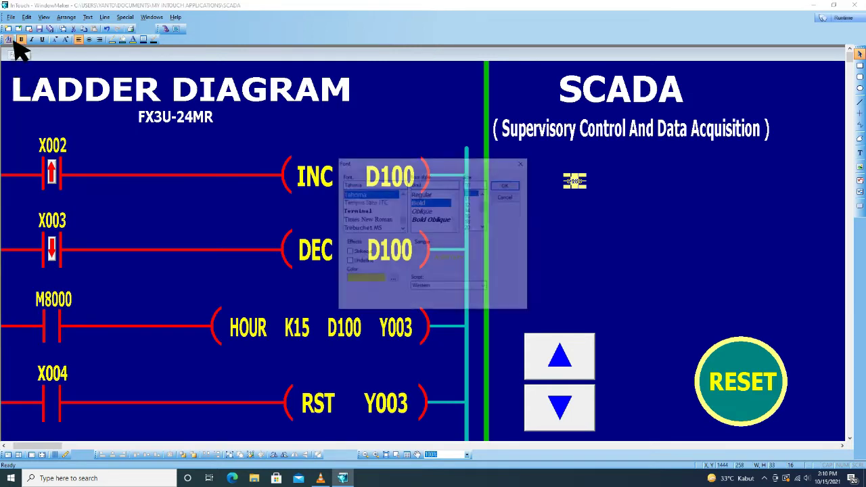
{"action": "left_click", "coordinate": [484, 227]}
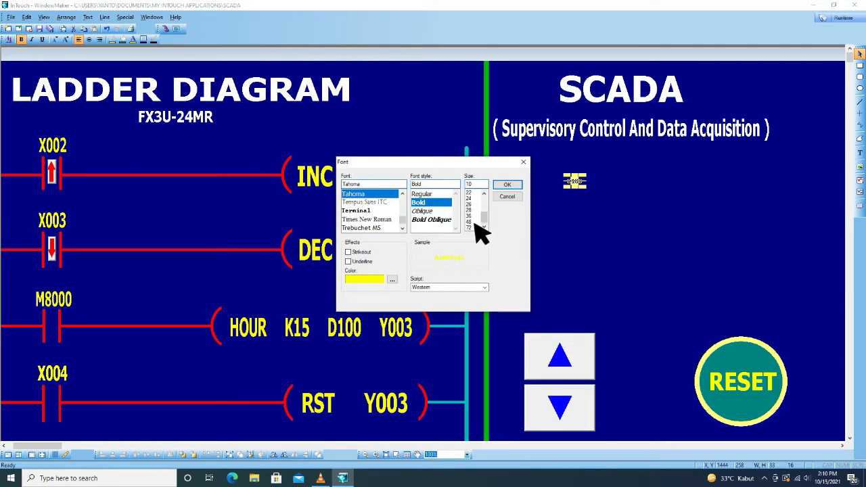
{"action": "left_click", "coordinate": [476, 222]}
{"action": "left_click", "coordinate": [512, 186]}
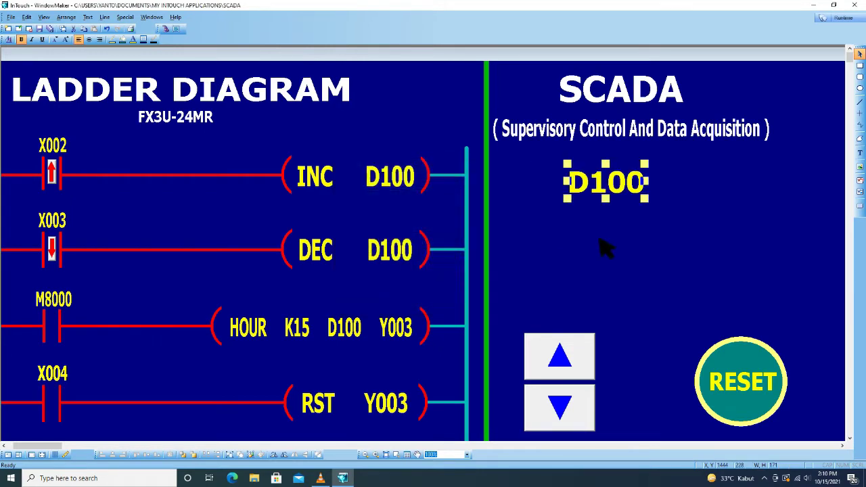
{"action": "left_click", "coordinate": [619, 249]}
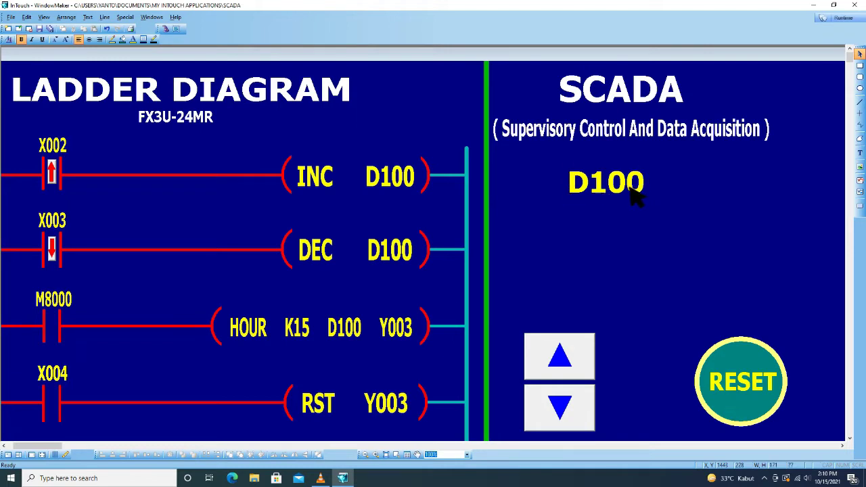
{"action": "left_click_drag", "start_coordinate": [616, 196], "coordinate": [589, 193]}
{"action": "left_click", "coordinate": [647, 231]}
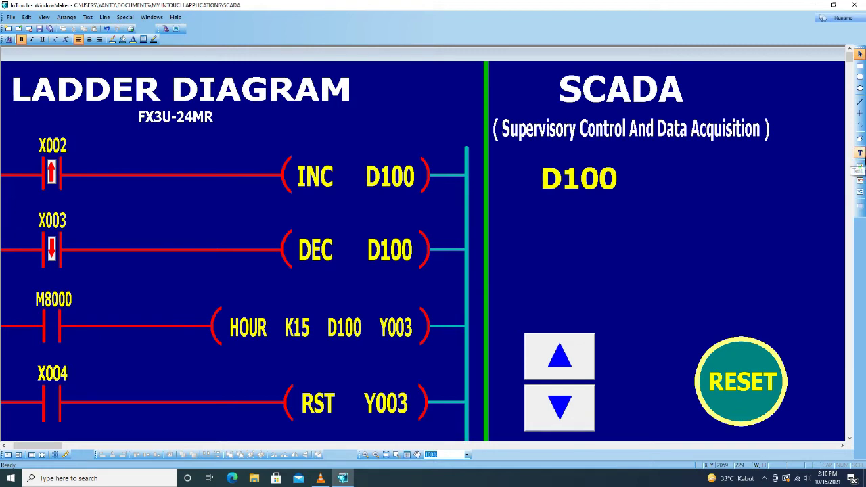
{"action": "left_click", "coordinate": [861, 153]}
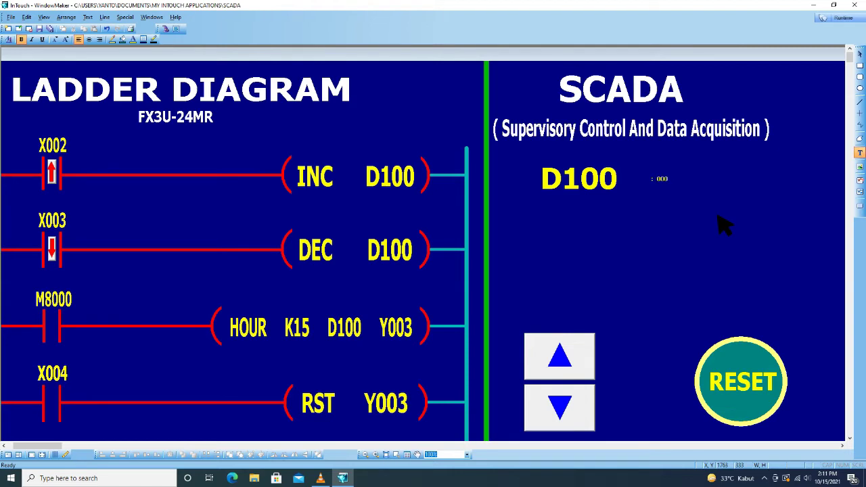
Step: Enlarge the ': 000' text to 72-point so it matches the D100 label
{"action": "key", "text": "Escape"}
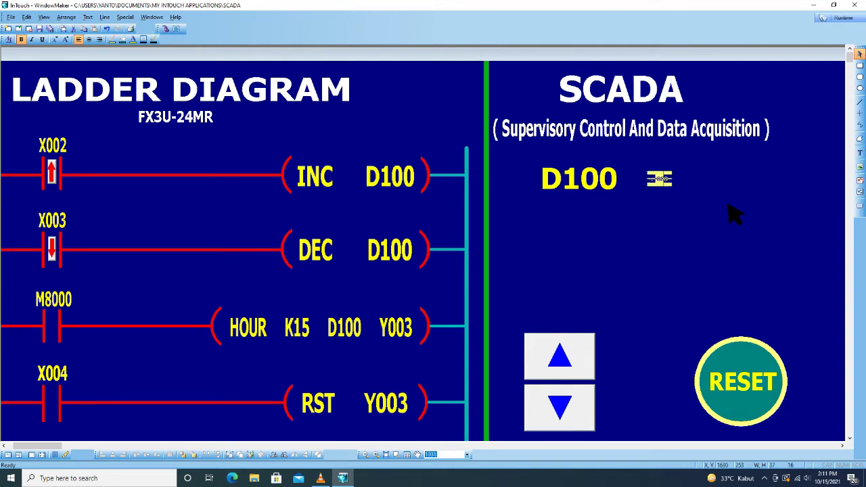
{"action": "left_click", "coordinate": [11, 40]}
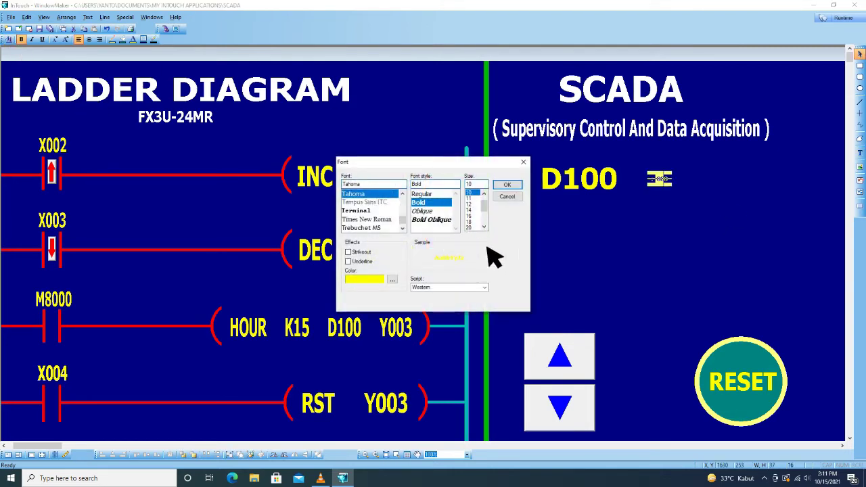
{"action": "left_click", "coordinate": [485, 227]}
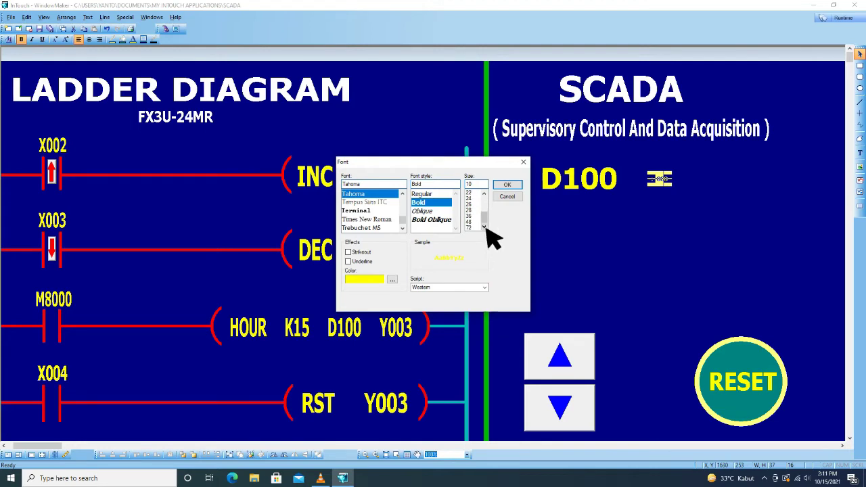
{"action": "left_click", "coordinate": [468, 228]}
{"action": "left_click", "coordinate": [507, 184]}
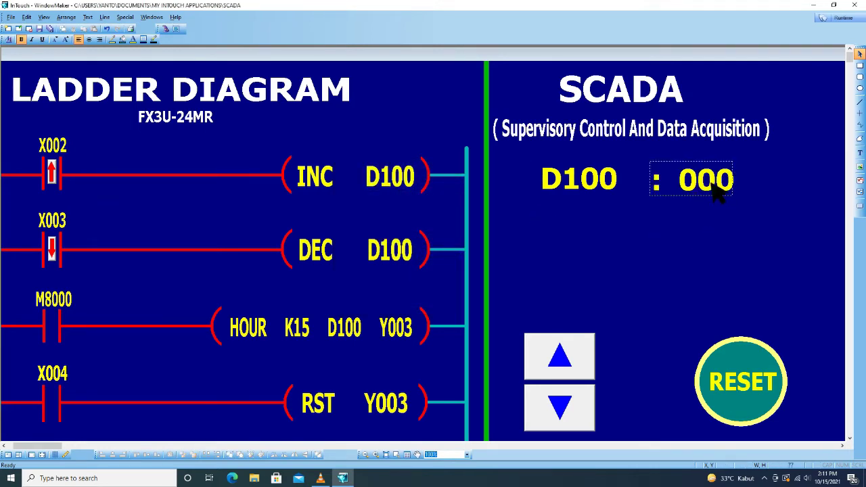
{"action": "left_click", "coordinate": [719, 192]}
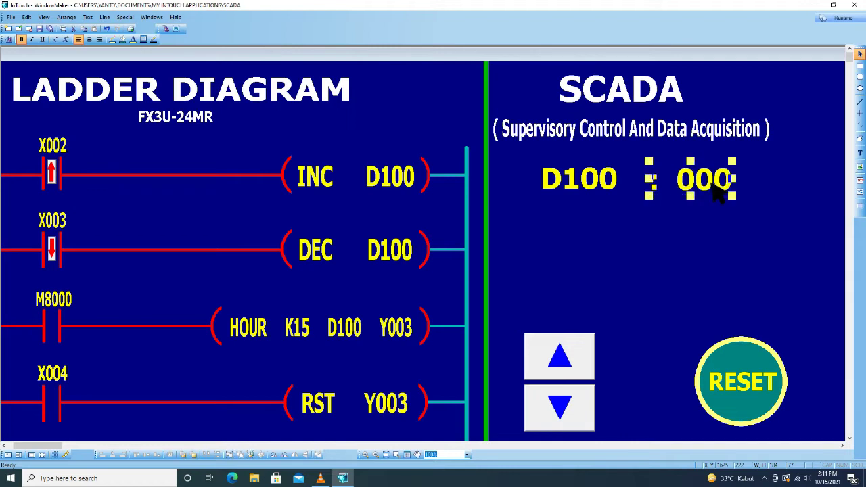
{"action": "left_click", "coordinate": [757, 242]}
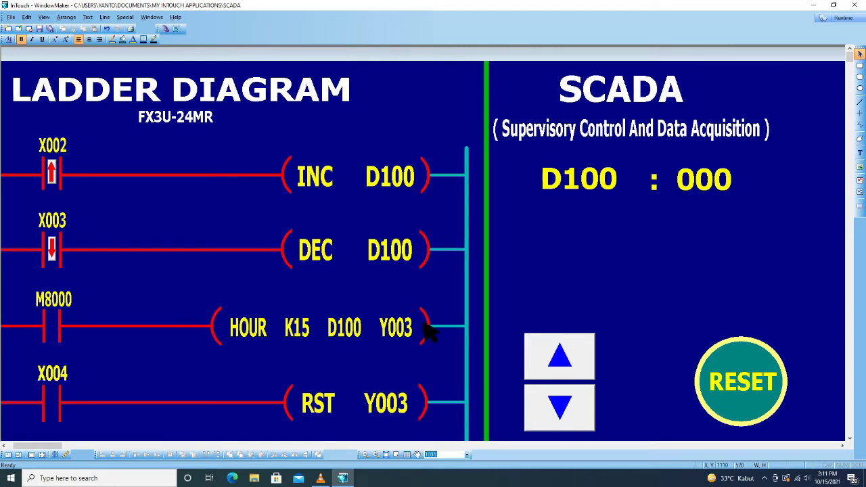
Step: Add a Tube Light from the Lights wizards, enlarged and placed below the D100 readout
{"action": "left_click", "coordinate": [174, 30]}
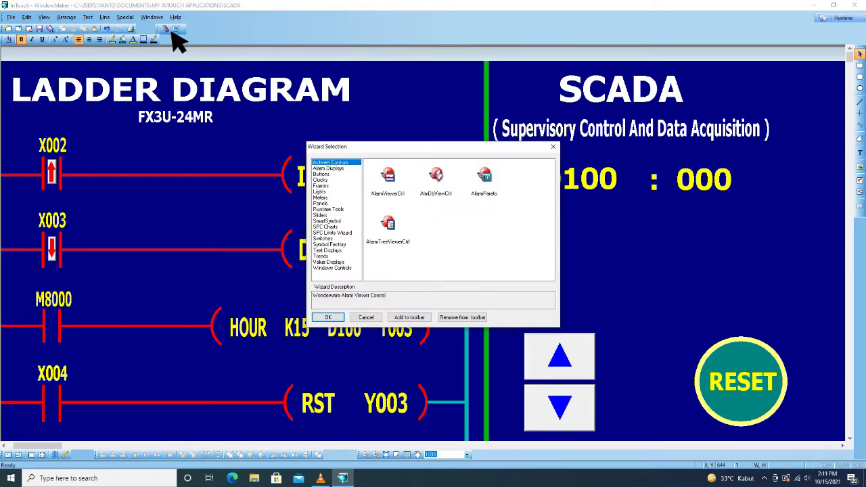
{"action": "left_click", "coordinate": [323, 192]}
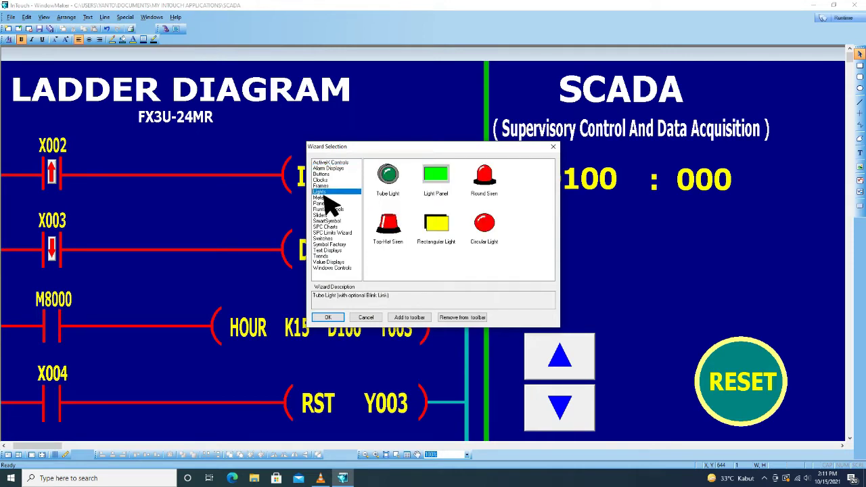
{"action": "left_click", "coordinate": [394, 185]}
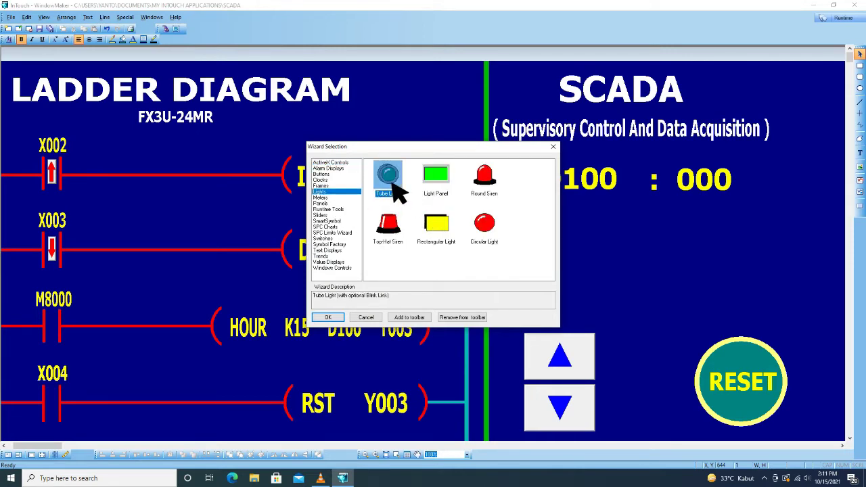
{"action": "left_click", "coordinate": [339, 319]}
{"action": "left_click", "coordinate": [657, 274]}
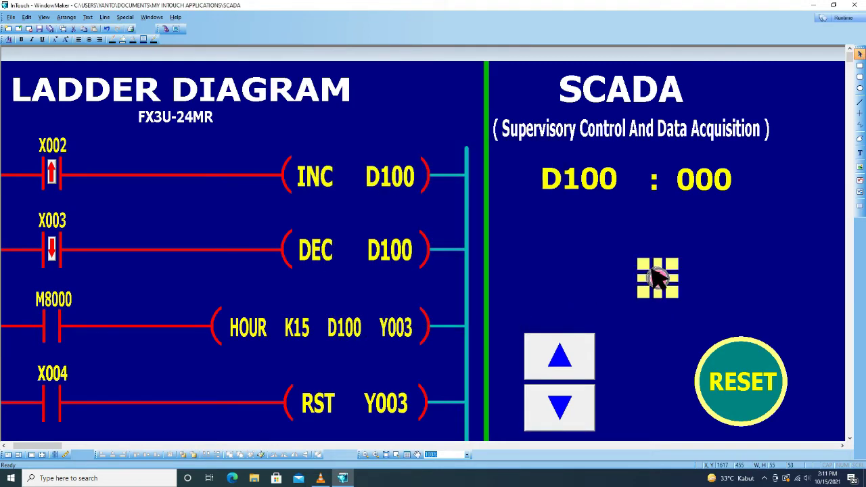
{"action": "left_click_drag", "start_coordinate": [657, 277], "coordinate": [596, 245]}
{"action": "left_click_drag", "start_coordinate": [668, 270], "coordinate": [662, 276]}
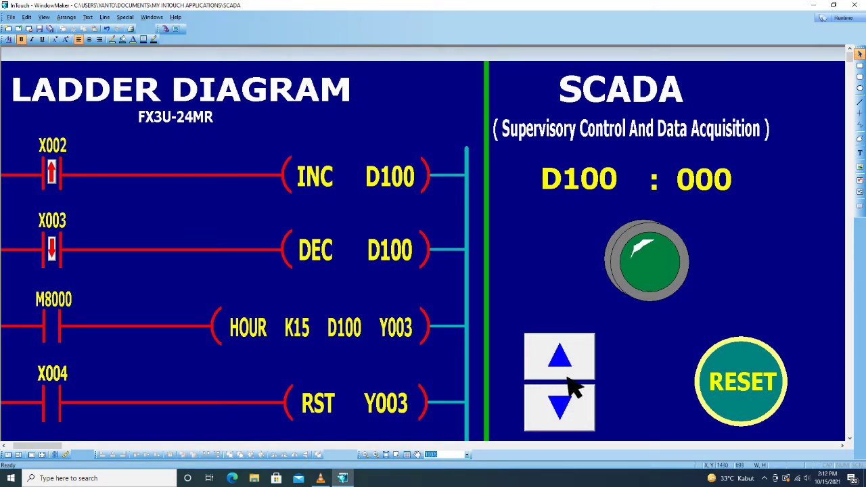
{"action": "double_click", "coordinate": [569, 379]}
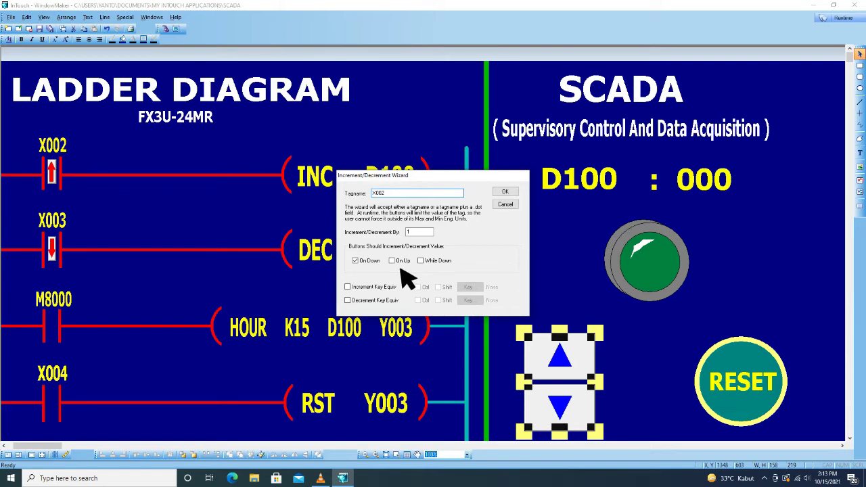
Step: Uncheck On Down so the X002 up/down buttons step by 1 on release only
{"action": "left_click", "coordinate": [364, 263]}
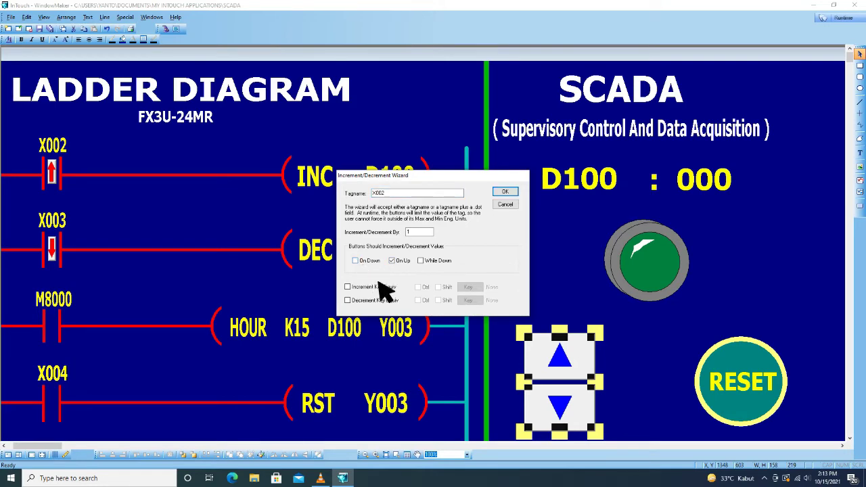
{"action": "left_click", "coordinate": [507, 193]}
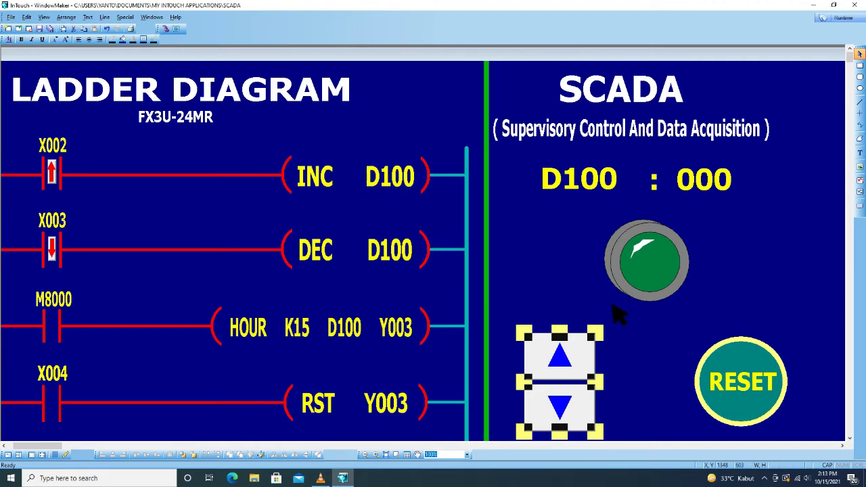
{"action": "left_click", "coordinate": [641, 368]}
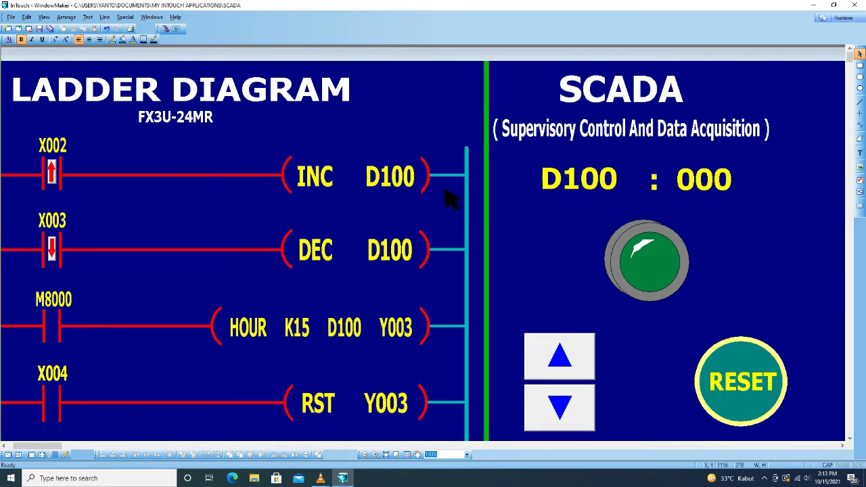
Step: Link the 000 text to an analog value display of expression X002
{"action": "left_click", "coordinate": [717, 194]}
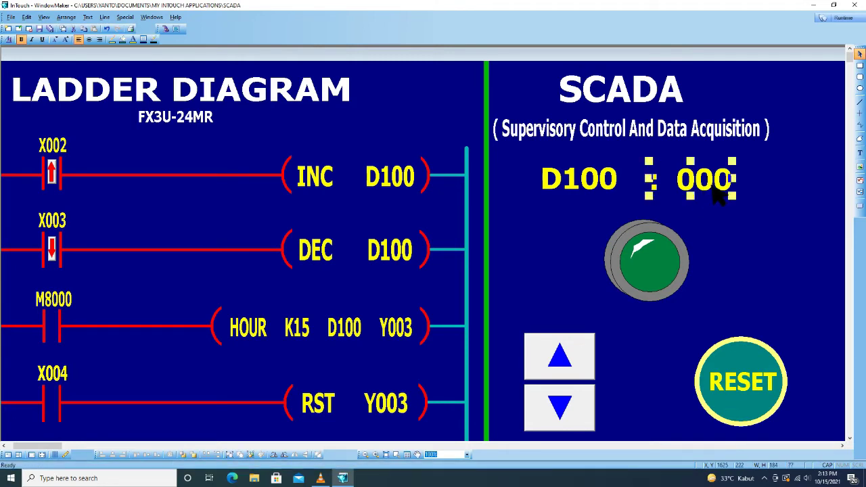
{"action": "double_click", "coordinate": [714, 191]}
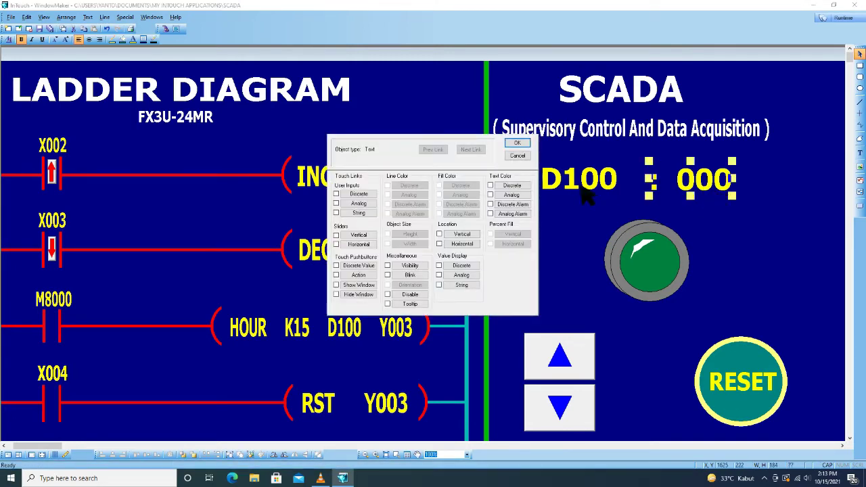
{"action": "left_click", "coordinate": [463, 277]}
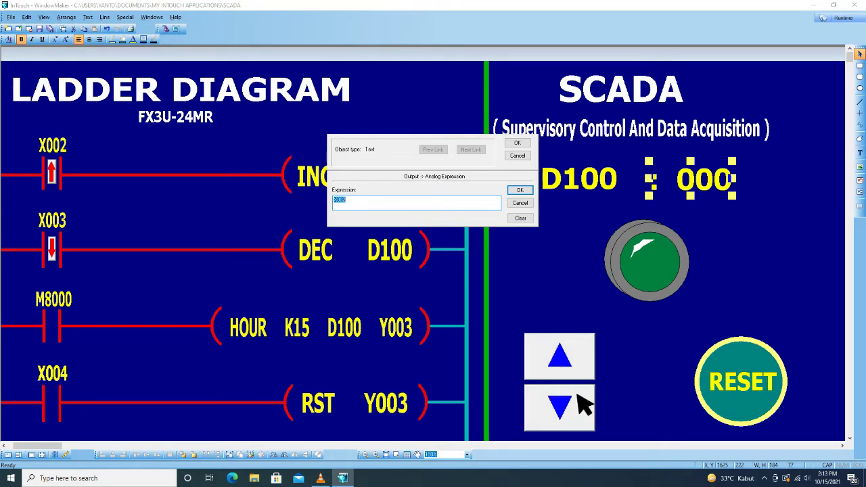
{"action": "left_click", "coordinate": [520, 190]}
{"action": "left_click", "coordinate": [518, 143]}
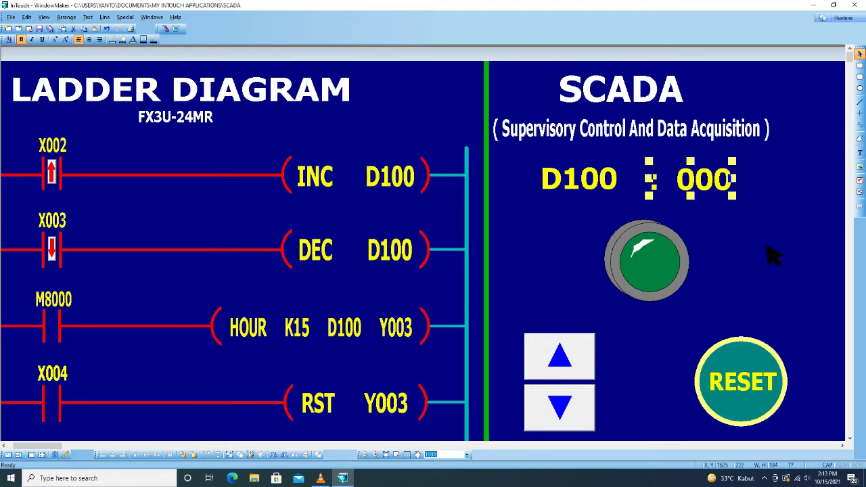
{"action": "left_click", "coordinate": [752, 256]}
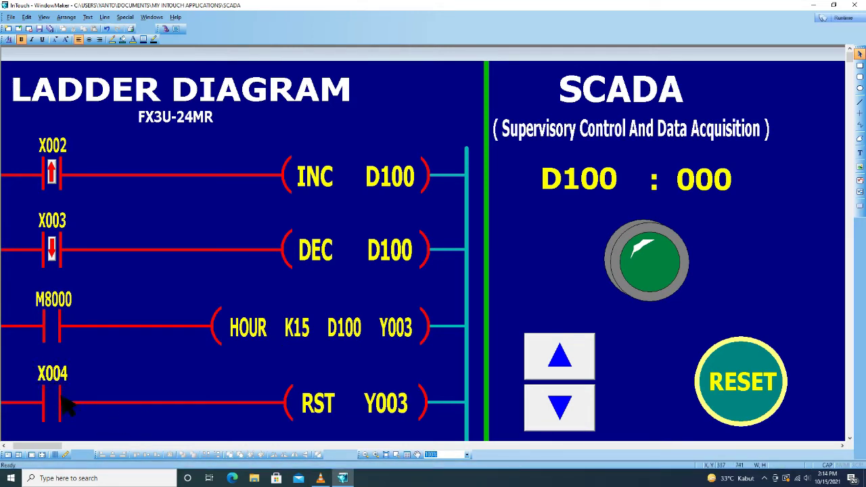
Step: Give the RESET circle a discrete-value pushbutton link that toggles X004
{"action": "double_click", "coordinate": [759, 418]}
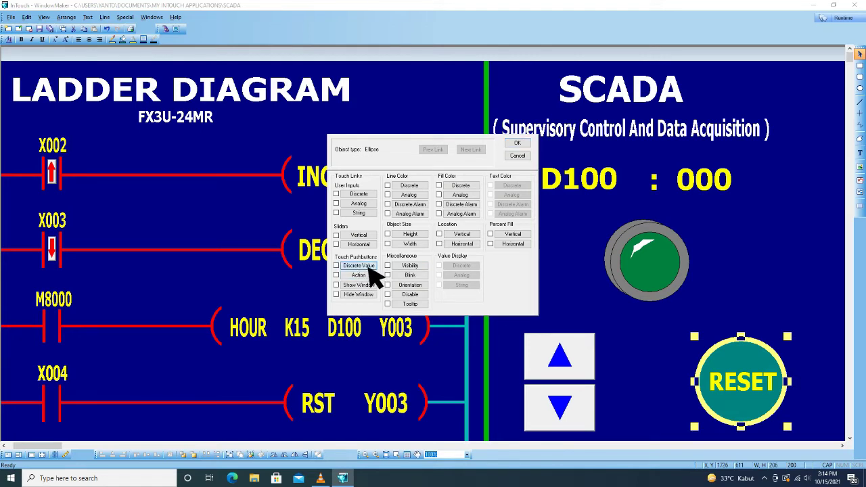
{"action": "left_click", "coordinate": [365, 266]}
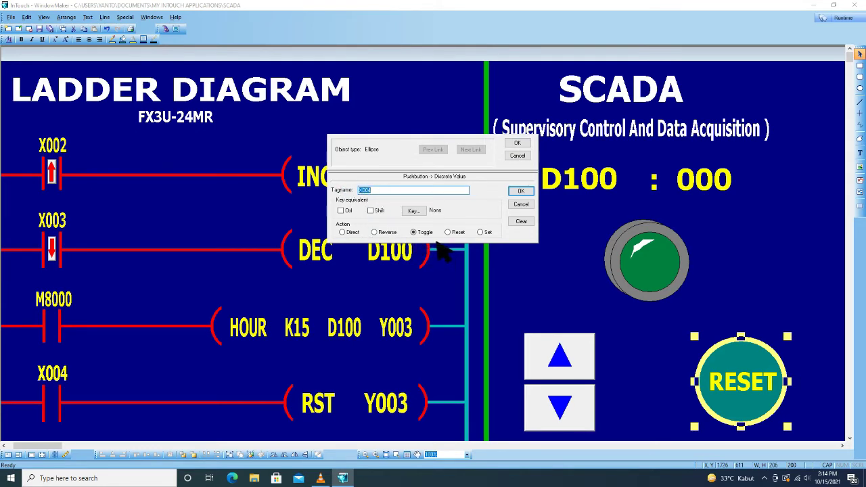
{"action": "left_click", "coordinate": [518, 192]}
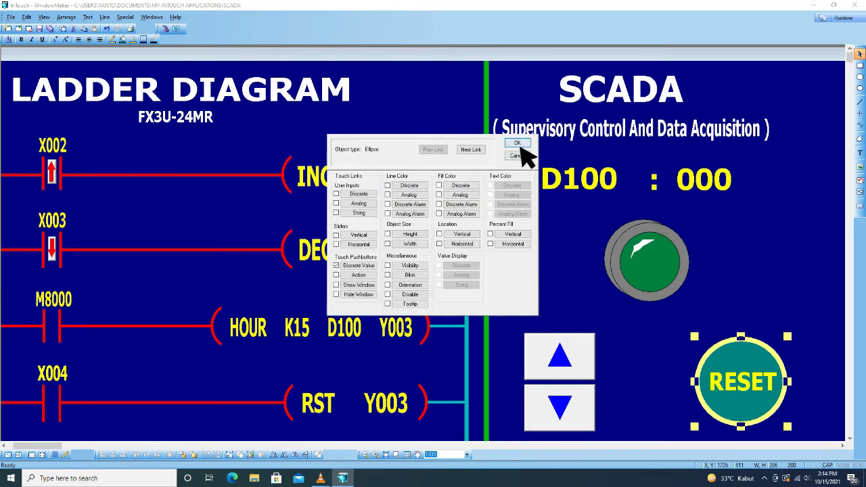
{"action": "left_click", "coordinate": [516, 143]}
{"action": "left_click", "coordinate": [559, 233]}
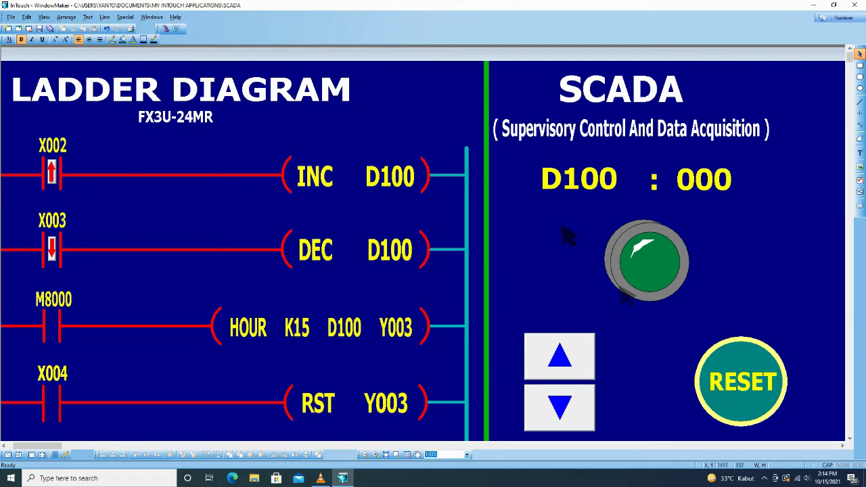
Step: Set the tube light's on-state colour to pink and off-state colour to dark navy, then confirm
{"action": "double_click", "coordinate": [656, 301]}
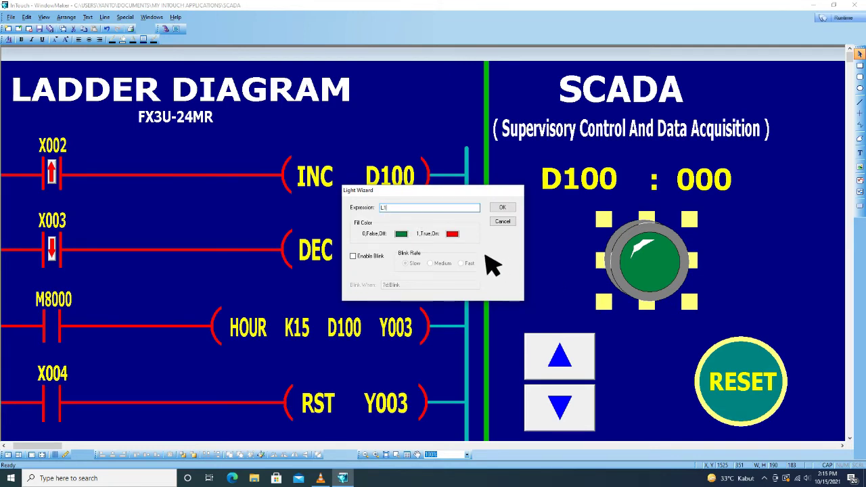
{"action": "left_click", "coordinate": [459, 235]}
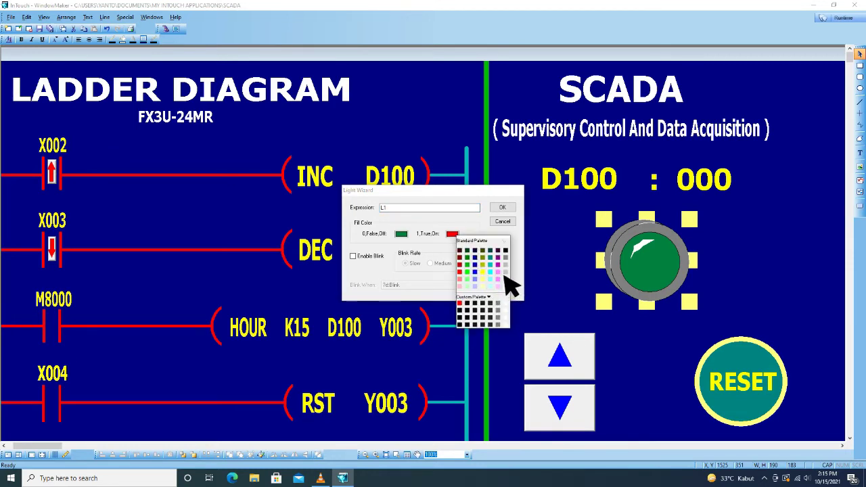
{"action": "left_click", "coordinate": [505, 274]}
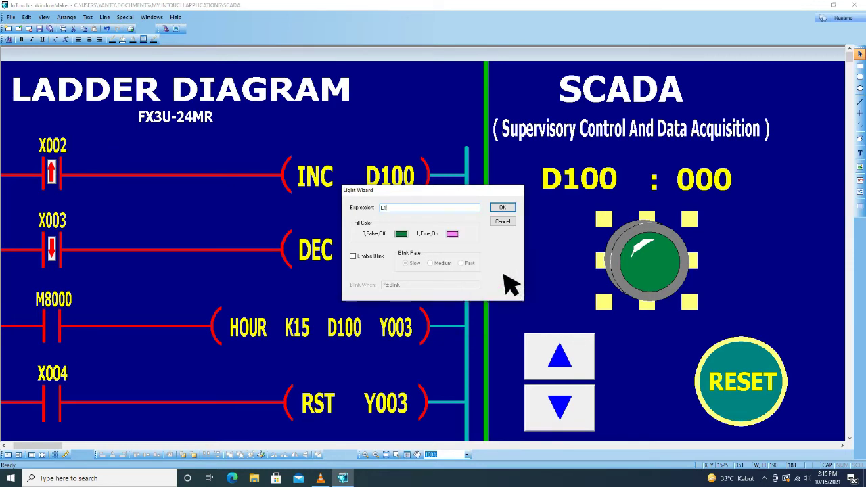
{"action": "left_click", "coordinate": [402, 235]}
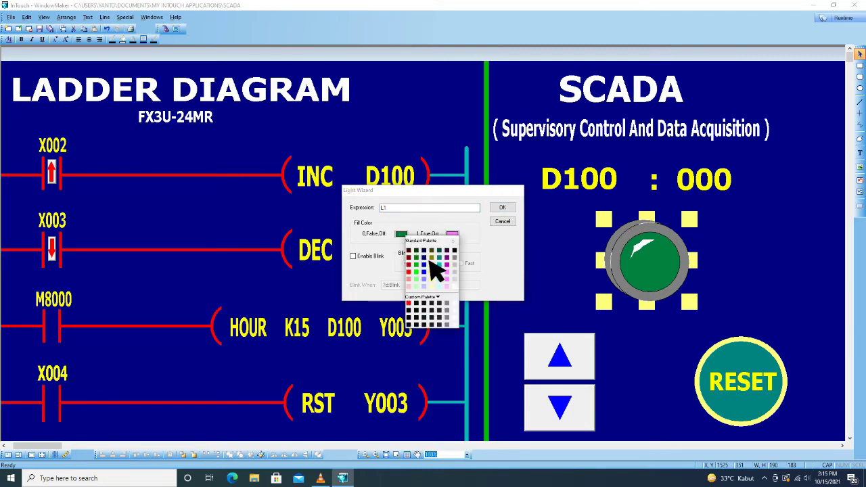
{"action": "left_click", "coordinate": [430, 259]}
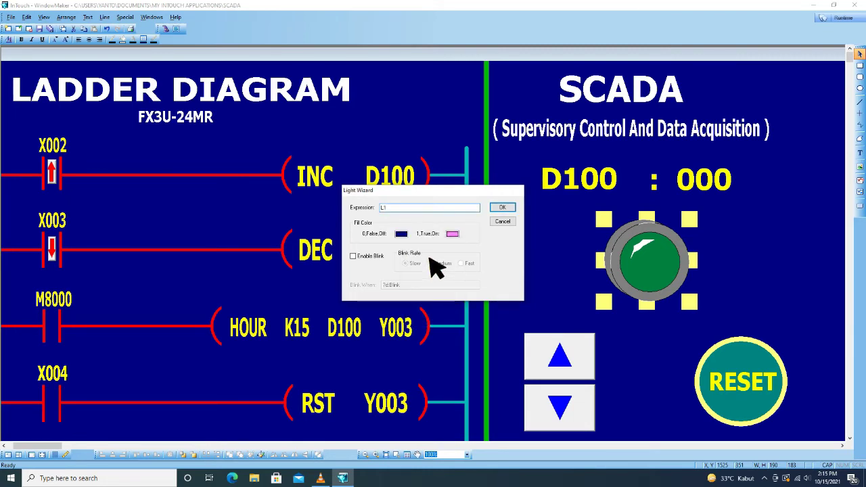
{"action": "left_click", "coordinate": [401, 234]}
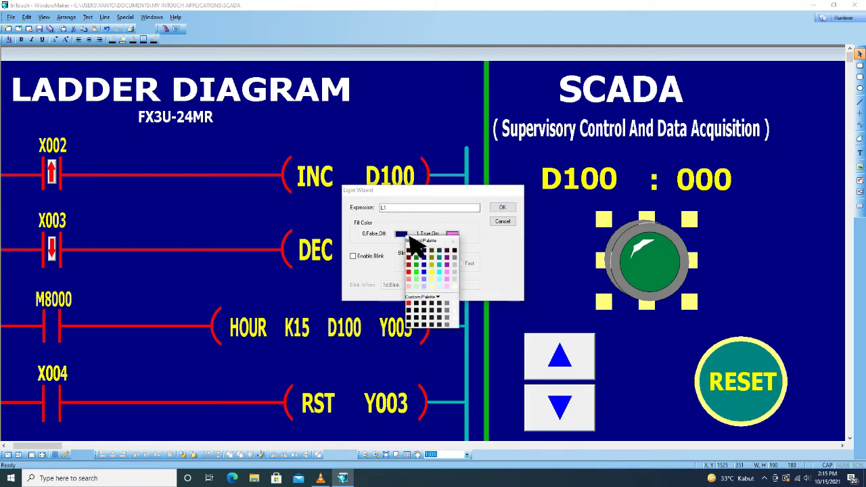
{"action": "left_click", "coordinate": [429, 254]}
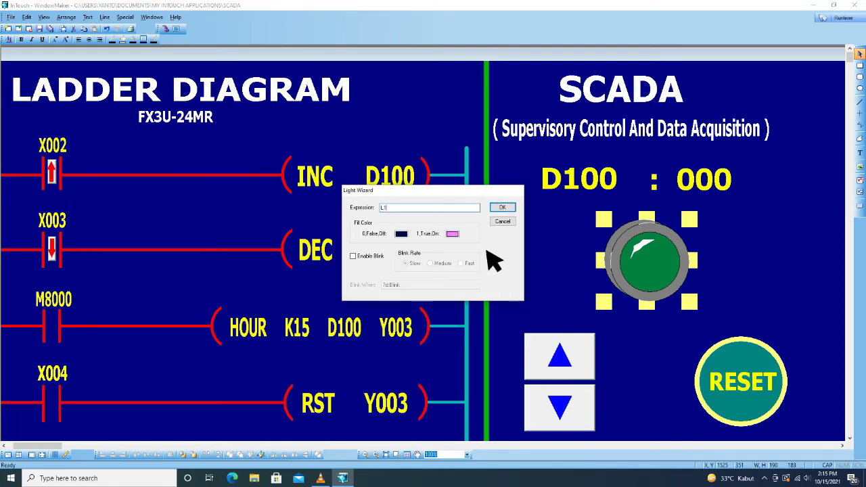
{"action": "left_click", "coordinate": [503, 208]}
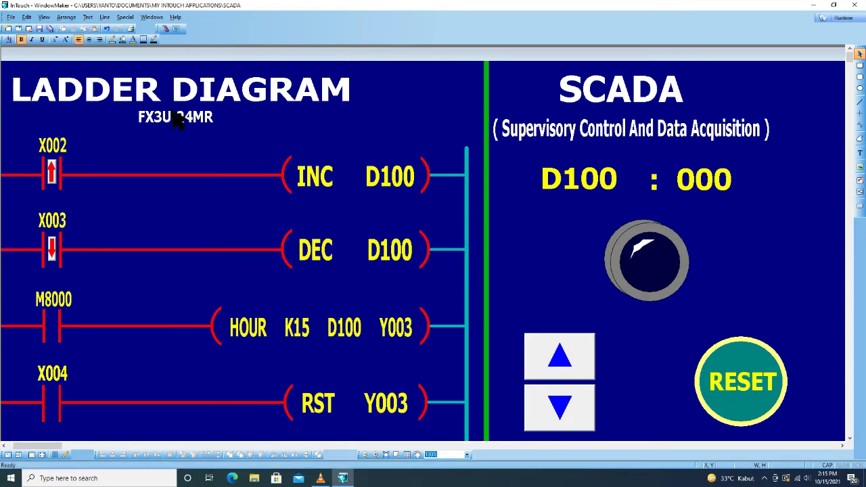
Step: Save all windows of the application and launch it in WindowViewer runtime
{"action": "left_click", "coordinate": [11, 17]}
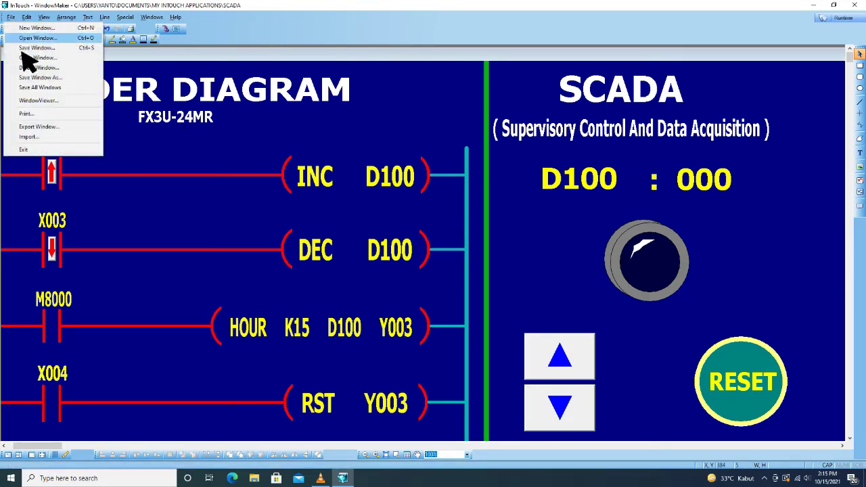
{"action": "left_click", "coordinate": [42, 88]}
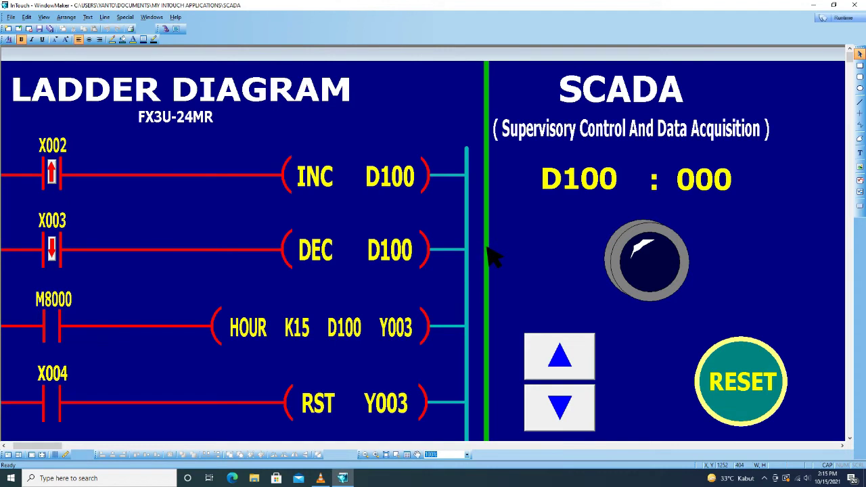
{"action": "left_click", "coordinate": [845, 19]}
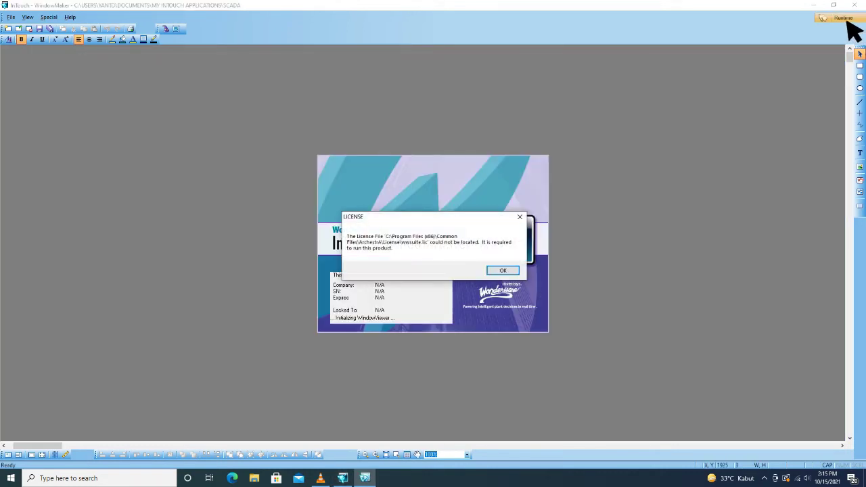
Step: Dismiss the missing wwsuite.lic licence warning, the follow-up error and the demo mode notice
{"action": "left_click", "coordinate": [510, 272]}
{"action": "left_click", "coordinate": [510, 272]}
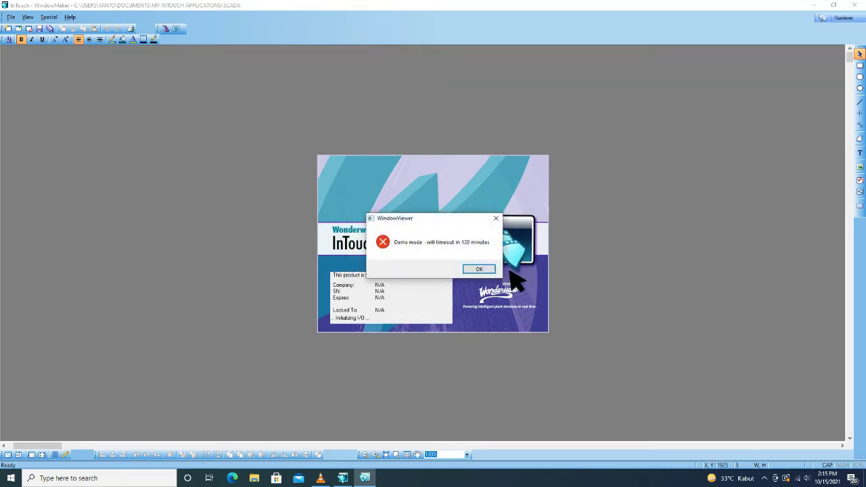
{"action": "left_click", "coordinate": [491, 271]}
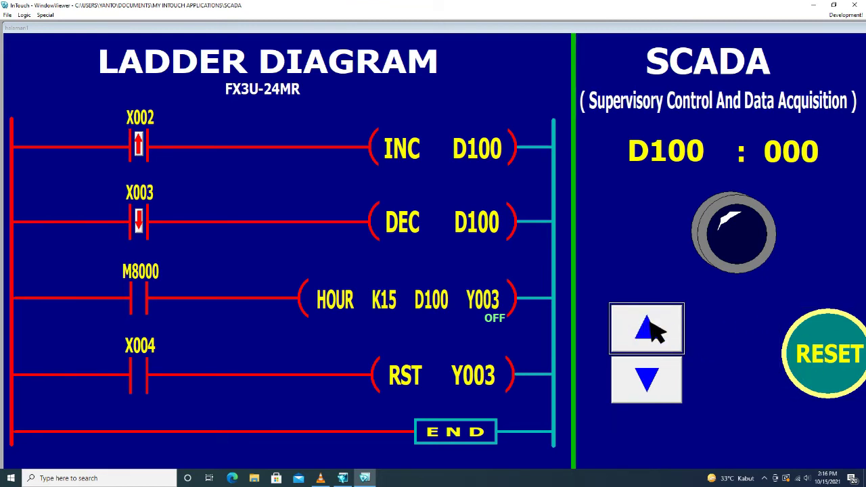
Step: Count D100 up from 000 to 009 with the up-arrow button
{"action": "left_click", "coordinate": [660, 342]}
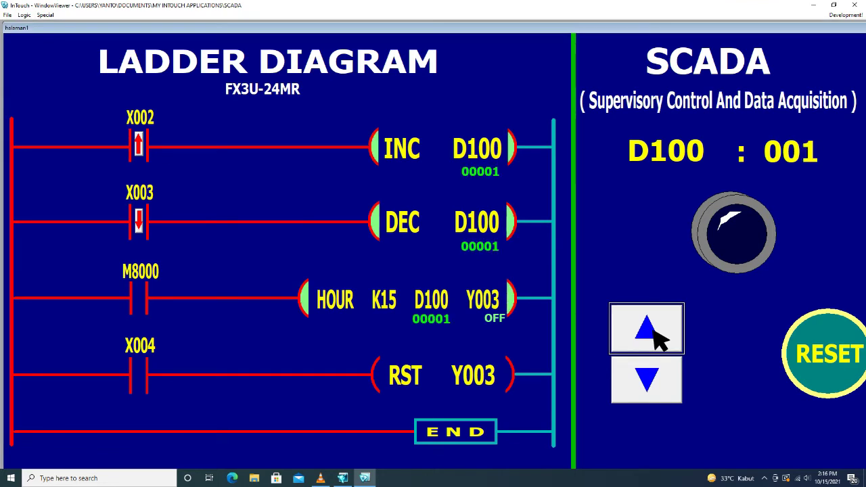
{"action": "left_click", "coordinate": [660, 342]}
{"action": "left_click", "coordinate": [660, 342]}
{"action": "left_click", "coordinate": [660, 341]}
{"action": "left_click", "coordinate": [660, 336]}
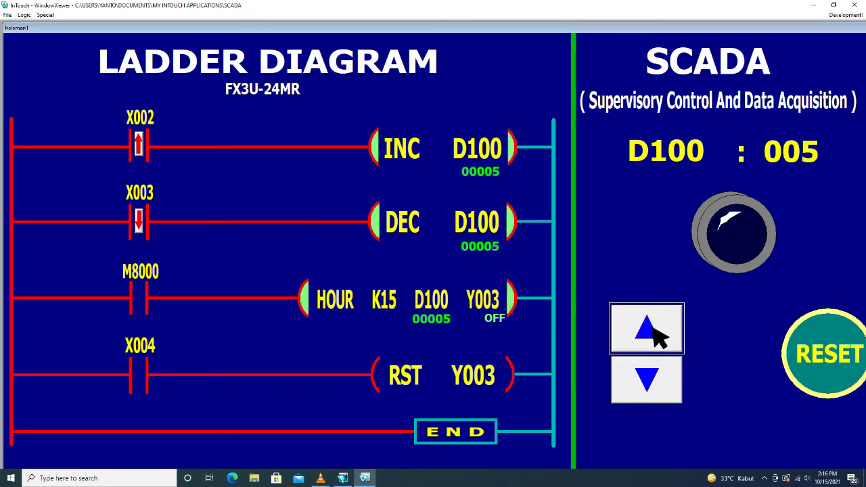
{"action": "left_click", "coordinate": [660, 336]}
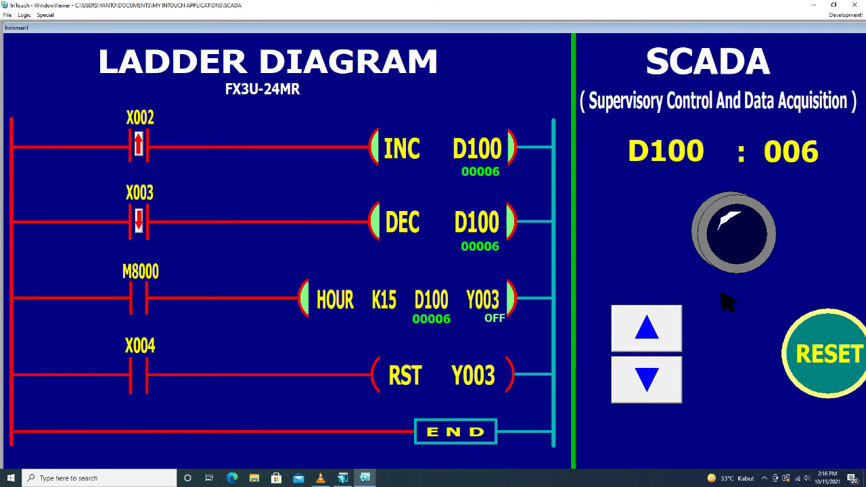
{"action": "left_click", "coordinate": [650, 342]}
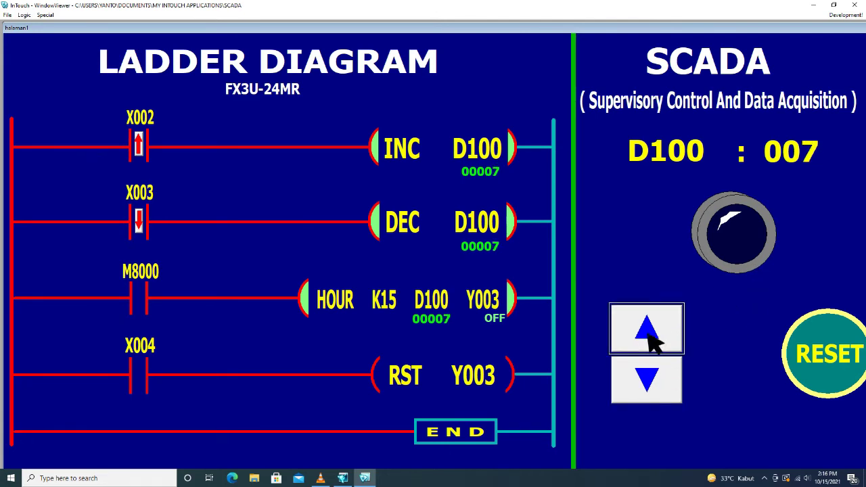
{"action": "left_click", "coordinate": [650, 338]}
{"action": "left_click", "coordinate": [650, 340]}
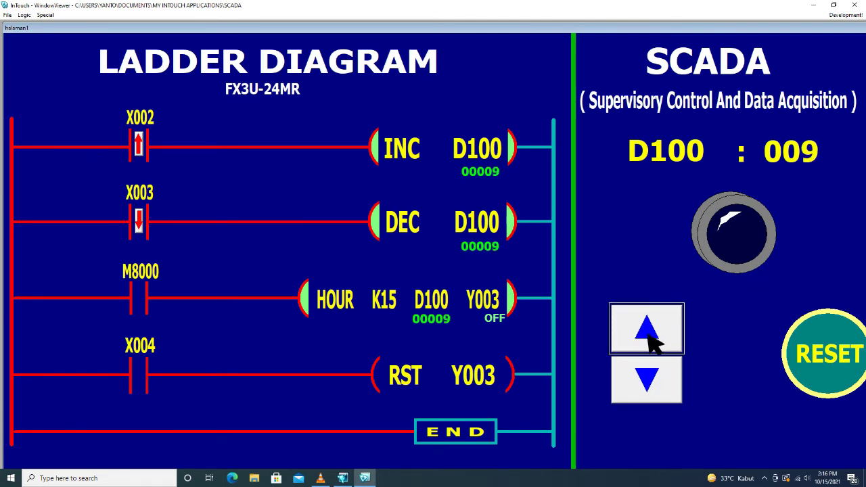
Step: Count D100 back down to 001 with the down-arrow button
{"action": "left_click", "coordinate": [652, 389]}
{"action": "left_click", "coordinate": [652, 388]}
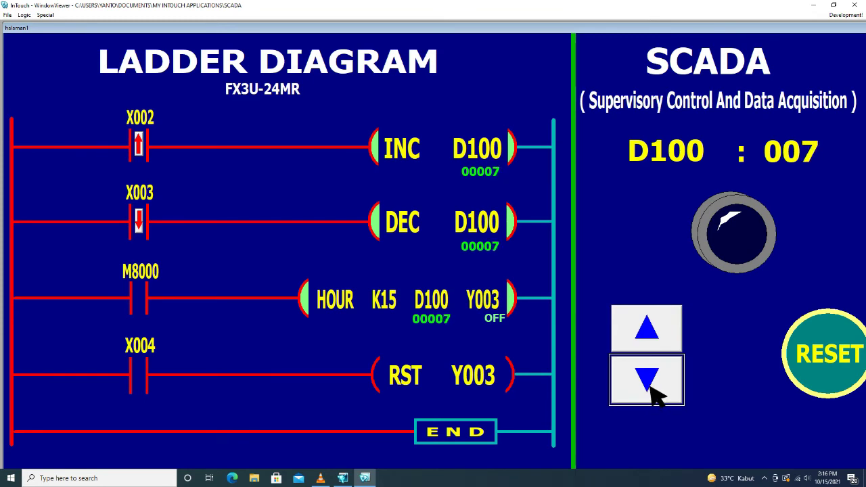
{"action": "left_click", "coordinate": [648, 381]}
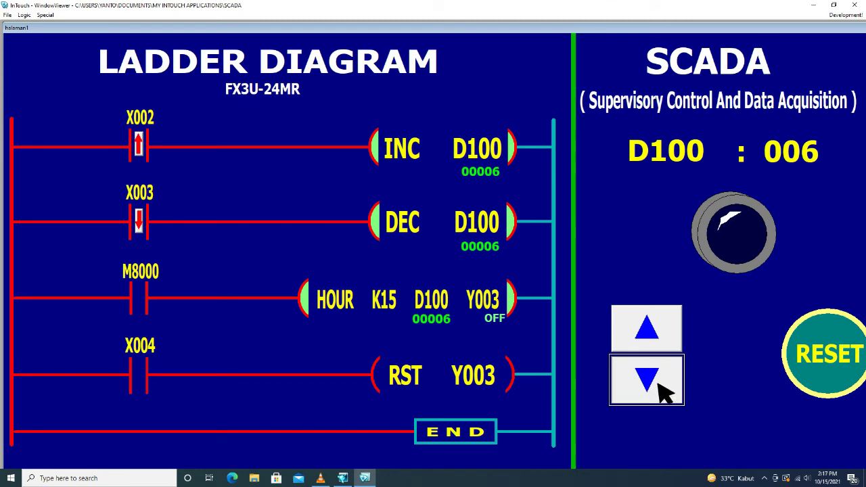
{"action": "left_click", "coordinate": [666, 393]}
{"action": "left_click", "coordinate": [660, 392]}
{"action": "left_click", "coordinate": [660, 393]}
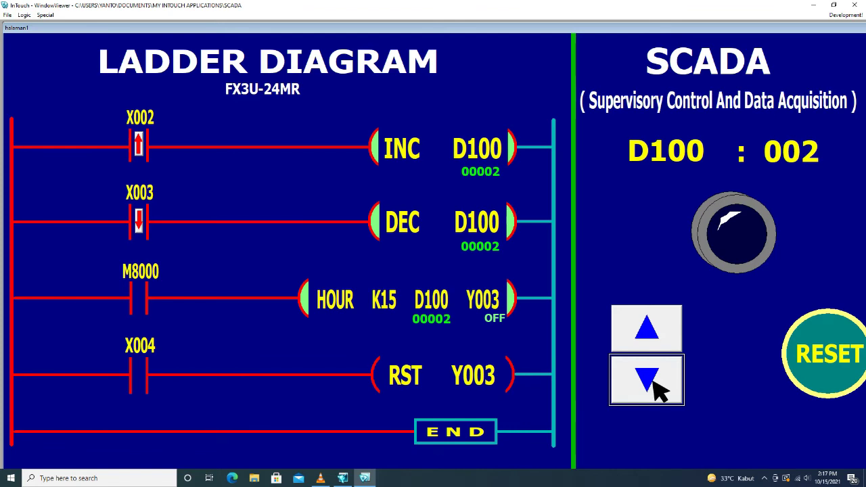
{"action": "left_click", "coordinate": [660, 391]}
Step: Count D100 up from 001 to 015, turning Y003 ON and lighting the lamp pink
{"action": "left_click", "coordinate": [654, 335]}
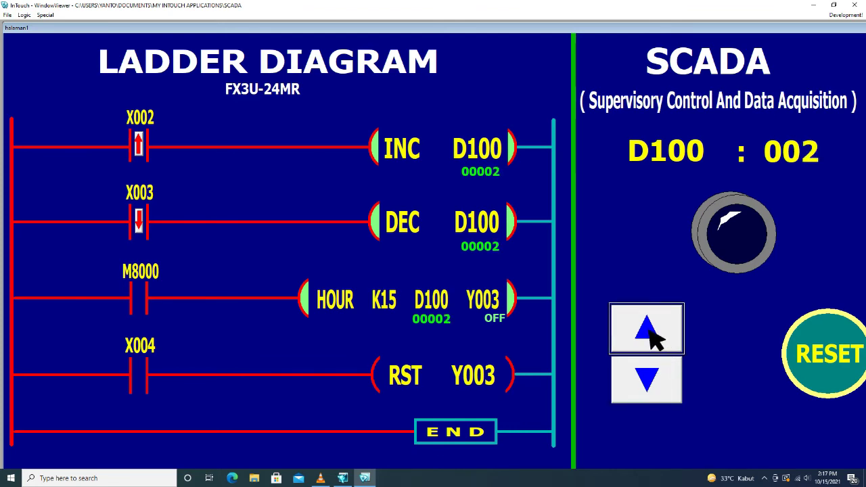
{"action": "left_click", "coordinate": [654, 336]}
{"action": "left_click", "coordinate": [654, 336]}
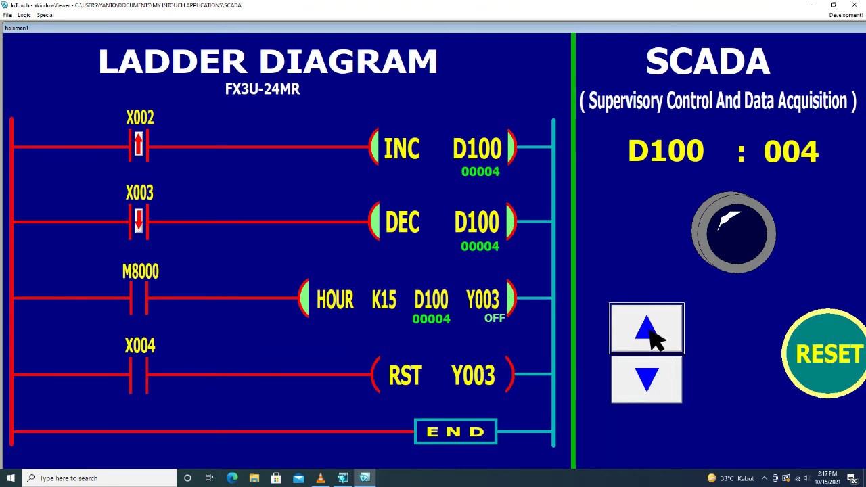
{"action": "left_click", "coordinate": [654, 336]}
{"action": "left_click", "coordinate": [654, 337]}
{"action": "left_click", "coordinate": [651, 330]}
{"action": "left_click", "coordinate": [655, 331]}
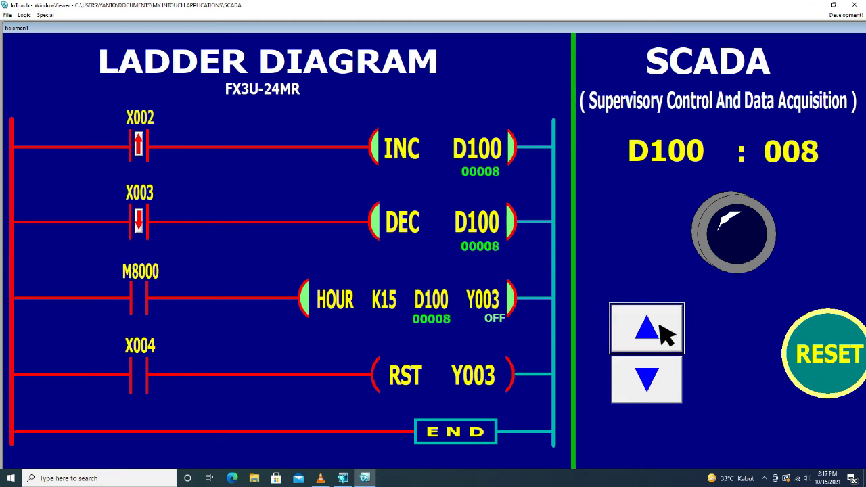
{"action": "left_click", "coordinate": [659, 324]}
{"action": "left_click", "coordinate": [658, 323]}
{"action": "left_click", "coordinate": [656, 323]}
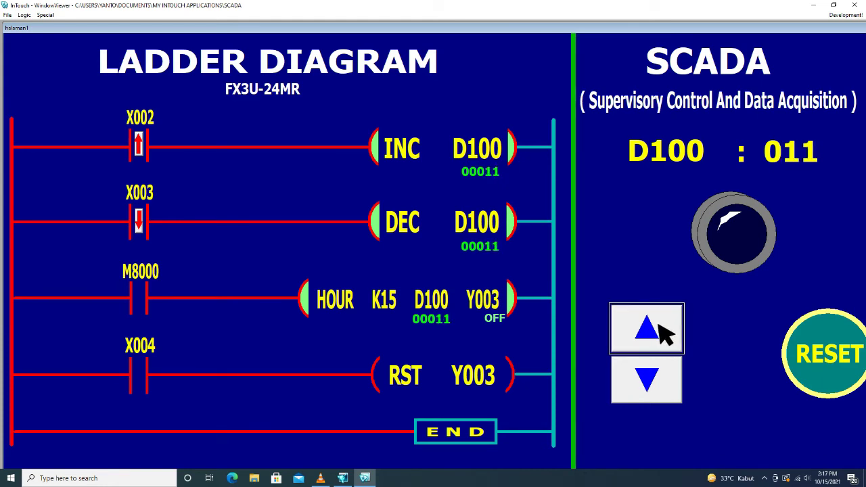
{"action": "left_click", "coordinate": [656, 325]}
{"action": "left_click", "coordinate": [657, 332]}
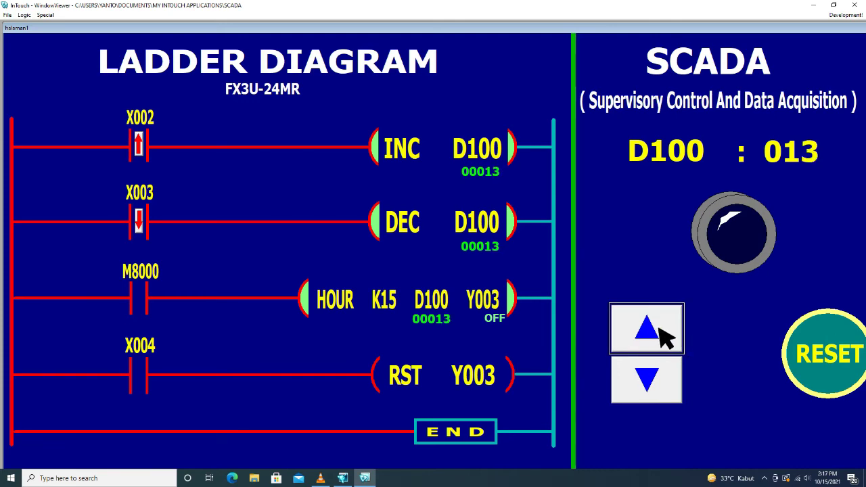
{"action": "left_click", "coordinate": [656, 325]}
{"action": "left_click", "coordinate": [657, 331]}
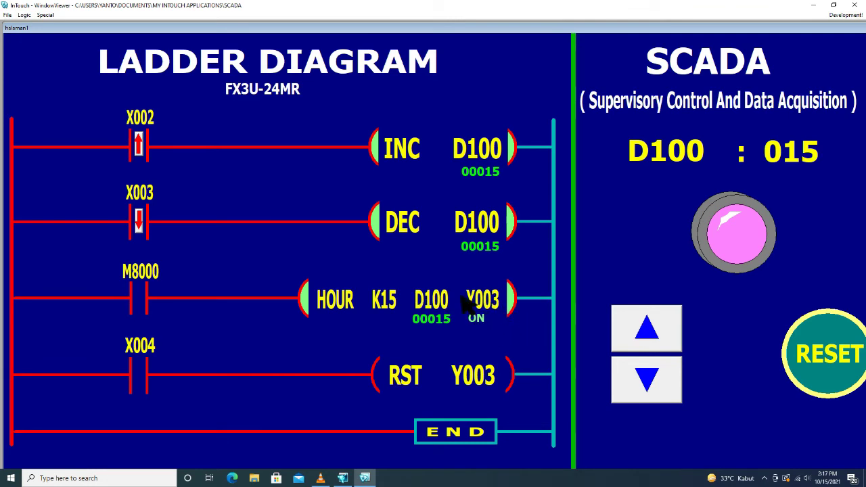
Step: Count D100 up from 015 to 025 while the lamp stays pink
{"action": "left_click", "coordinate": [657, 337]}
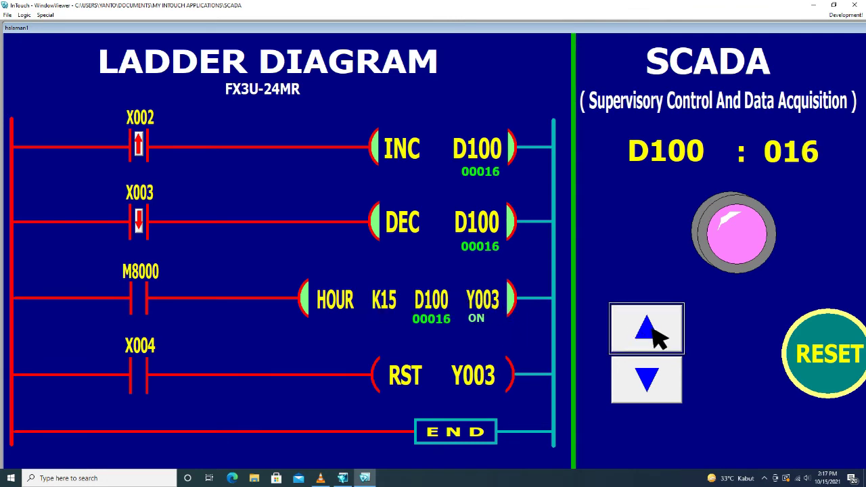
{"action": "left_click", "coordinate": [656, 337]}
{"action": "left_click", "coordinate": [657, 337]}
{"action": "left_click", "coordinate": [656, 337]}
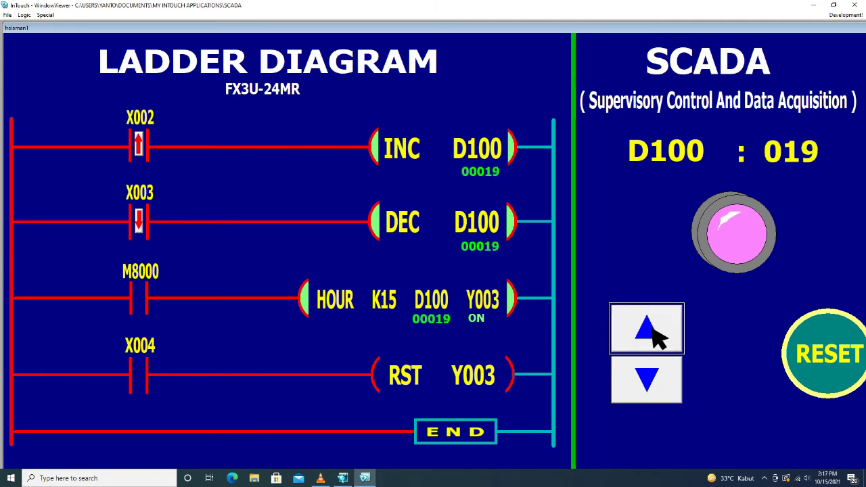
{"action": "left_click", "coordinate": [656, 337]}
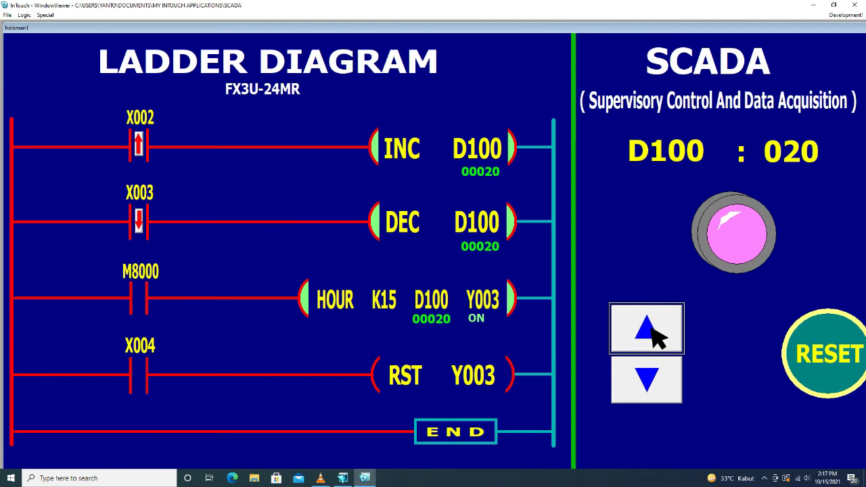
{"action": "left_click", "coordinate": [657, 336]}
{"action": "left_click", "coordinate": [657, 336]}
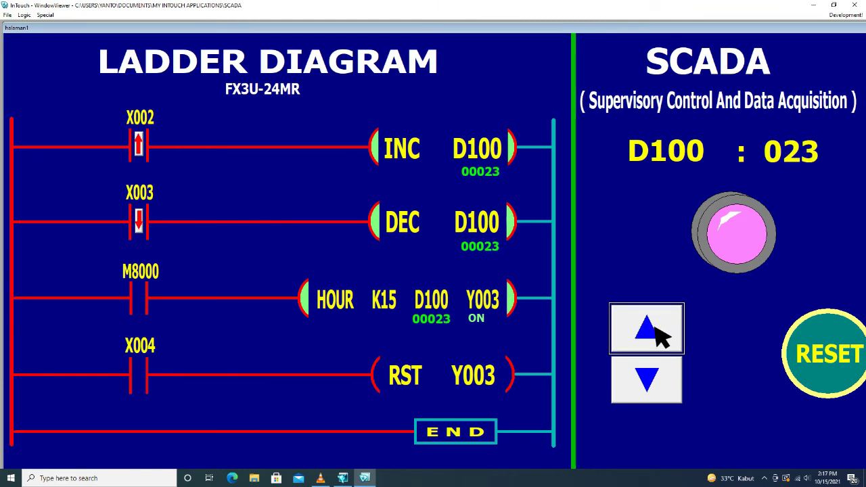
{"action": "left_click", "coordinate": [660, 334]}
{"action": "left_click", "coordinate": [660, 334]}
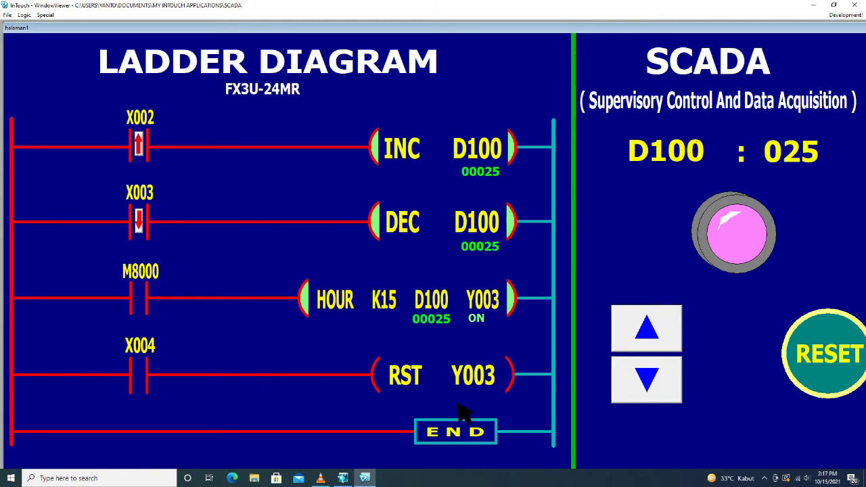
Step: Reset Y003 so the lamp goes dark, then count D100 down from 025 to 018
{"action": "left_click", "coordinate": [832, 391]}
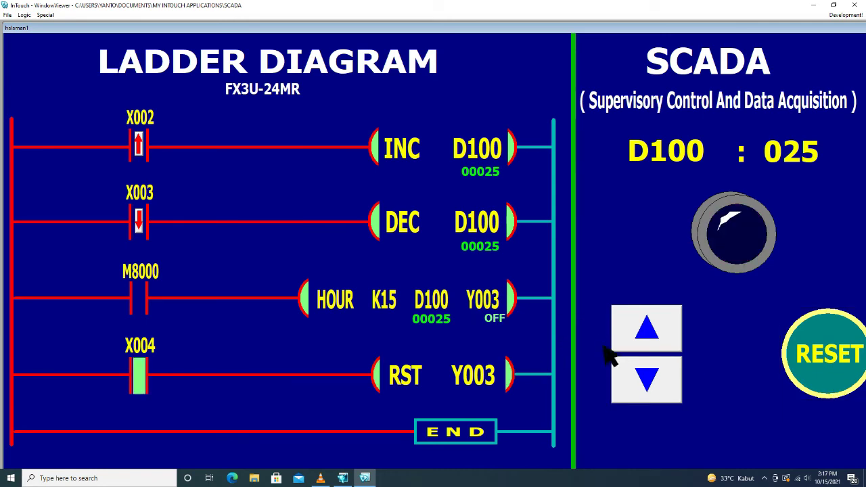
{"action": "left_click", "coordinate": [667, 400]}
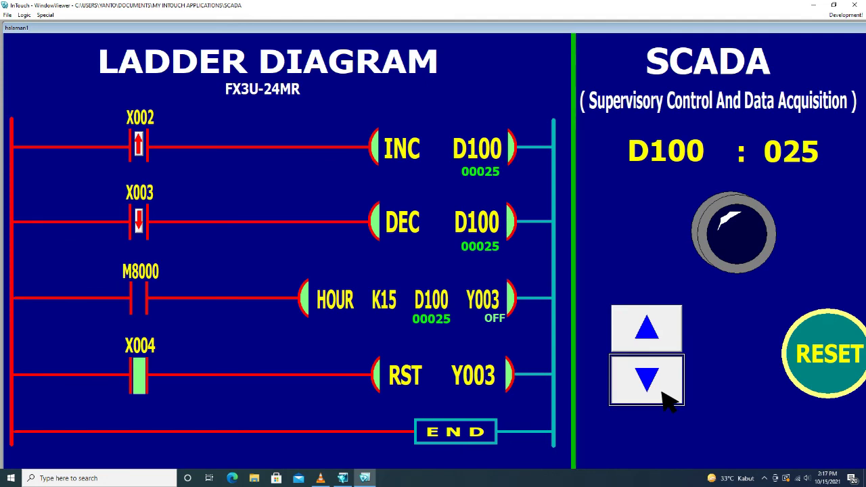
{"action": "left_click", "coordinate": [667, 399]}
{"action": "left_click", "coordinate": [667, 400]}
{"action": "left_click", "coordinate": [667, 399]}
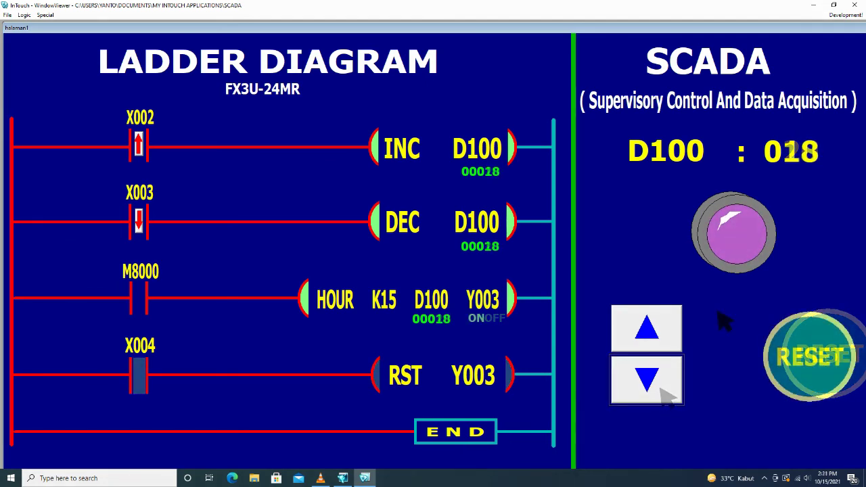